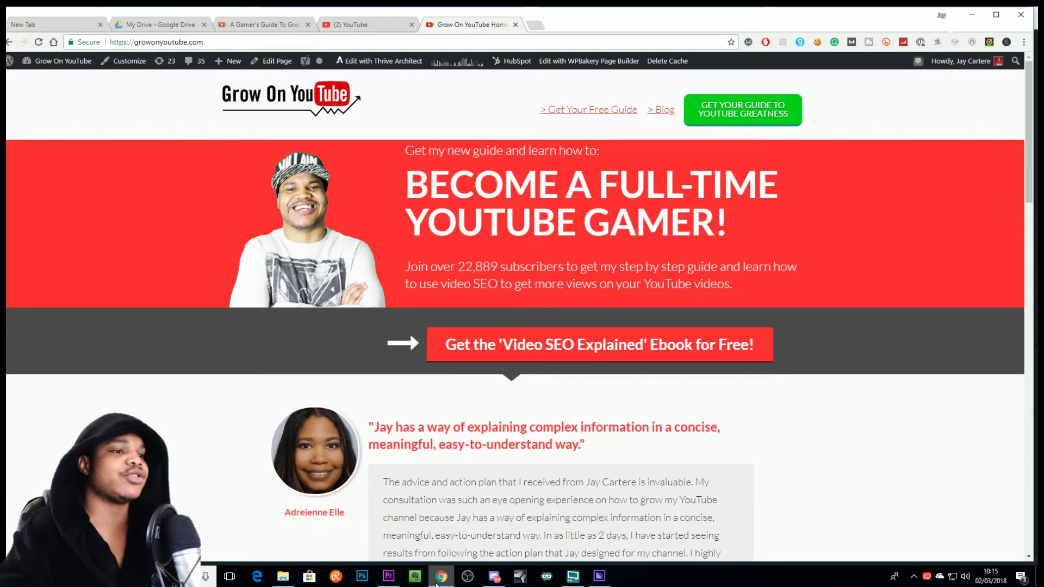
- Switch from Chrome to the Premiere Pro project from the taskbar
{"action": "left_click", "coordinate": [387, 580]}
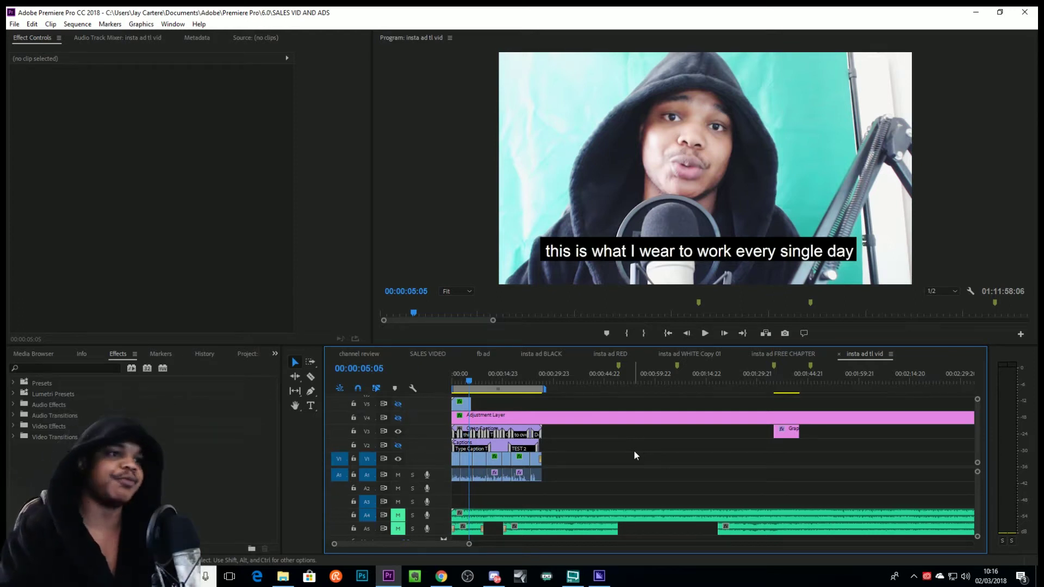
- Turn off the output of video track V2
{"action": "left_click", "coordinate": [399, 447]}
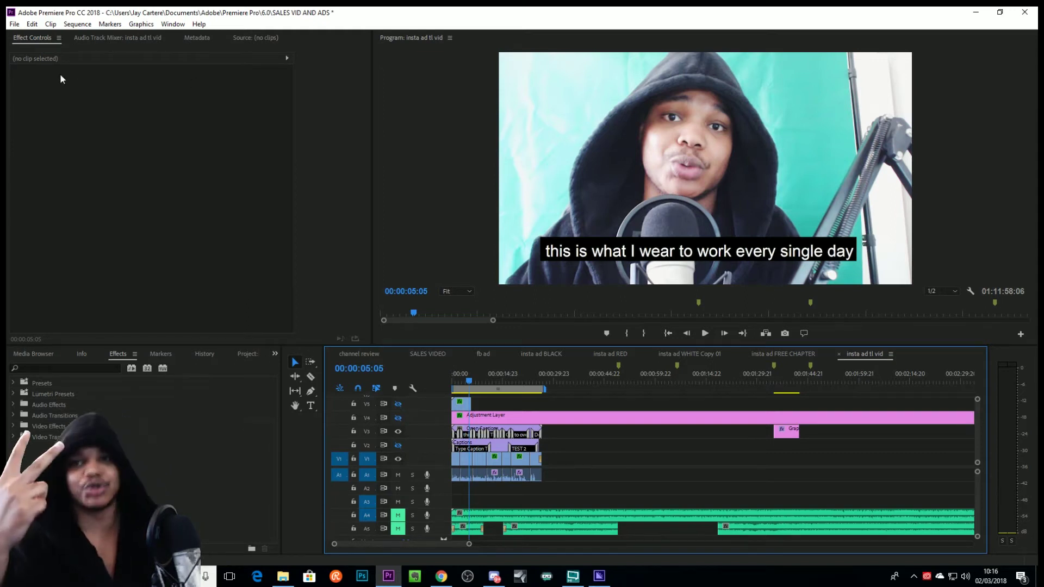
- Start a new Captions item from the Project panel's New Item list
{"action": "left_click", "coordinate": [14, 25]}
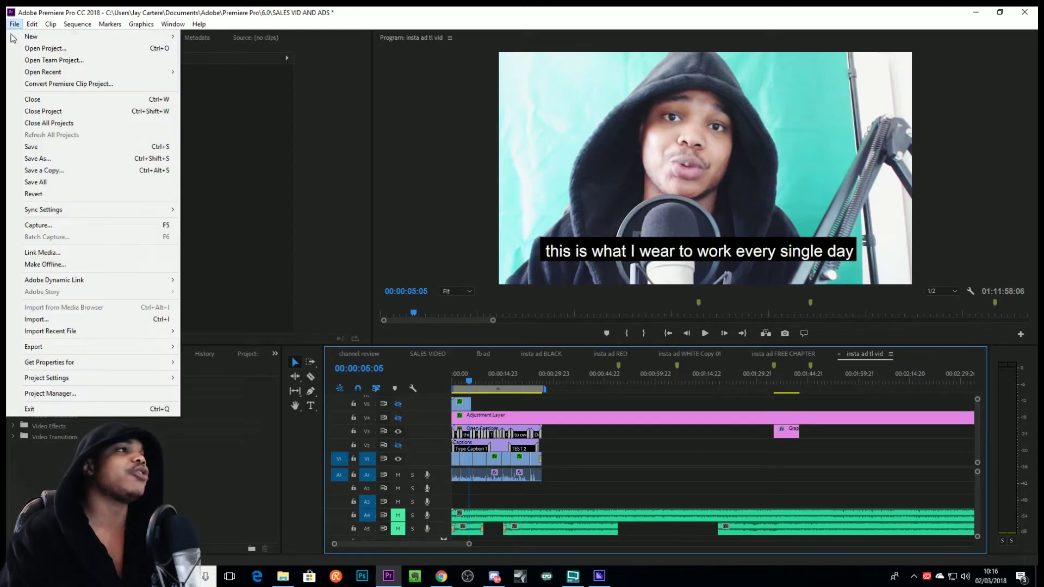
{"action": "mouse_move", "coordinate": [28, 38]}
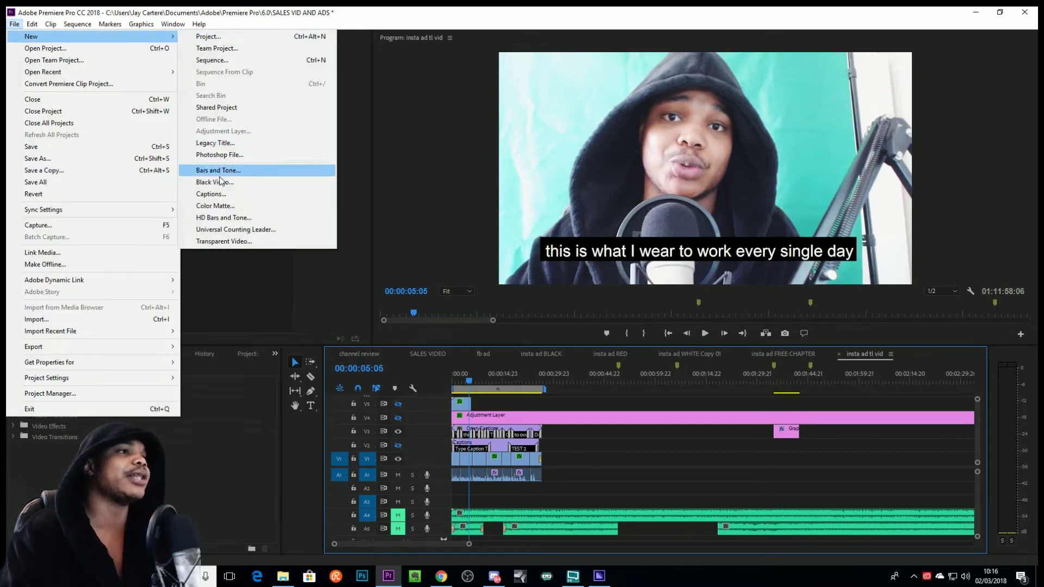
{"action": "left_click", "coordinate": [248, 448]}
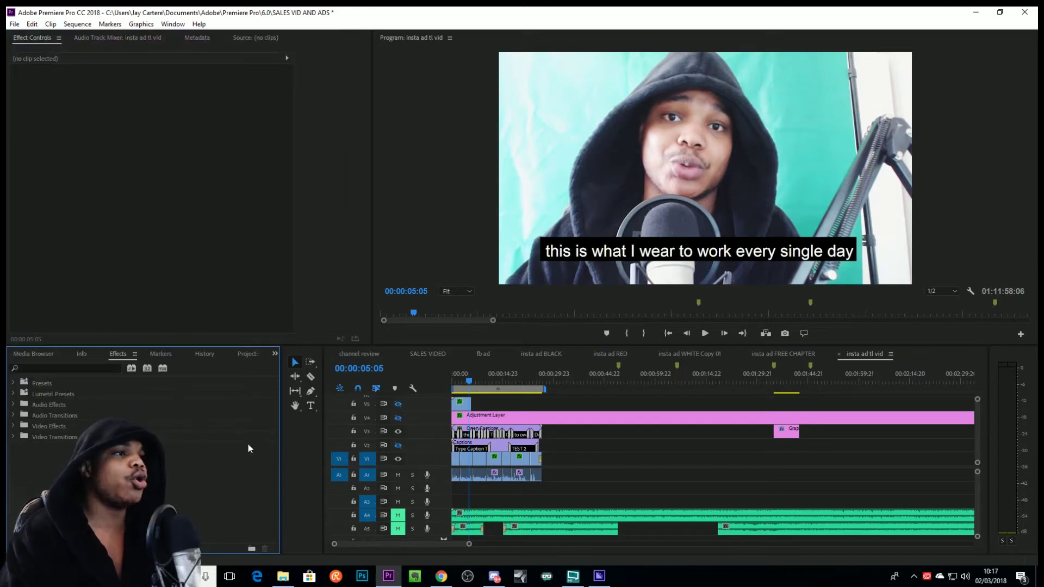
{"action": "left_click", "coordinate": [244, 354]}
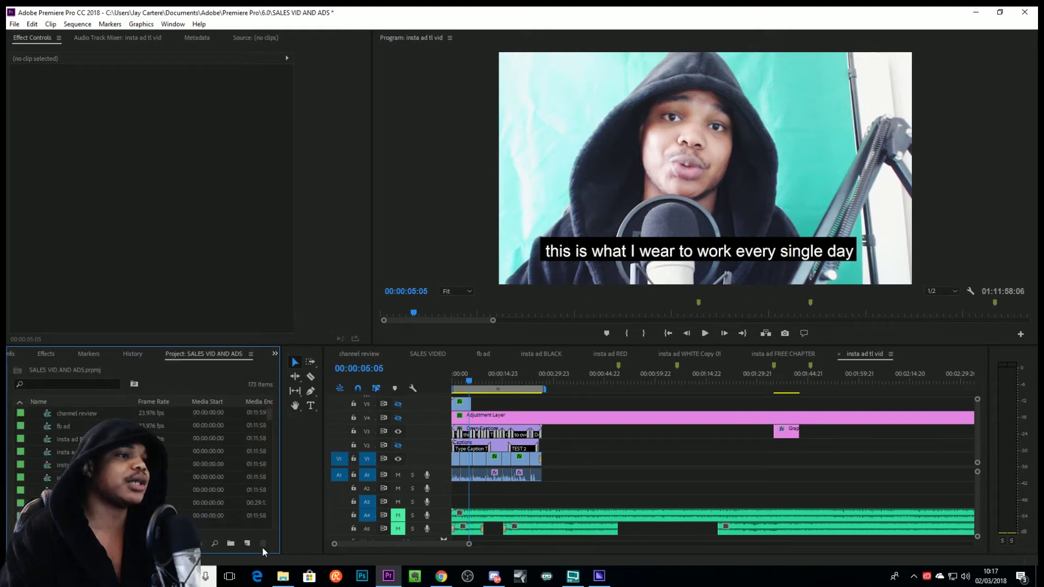
{"action": "left_click", "coordinate": [247, 543]}
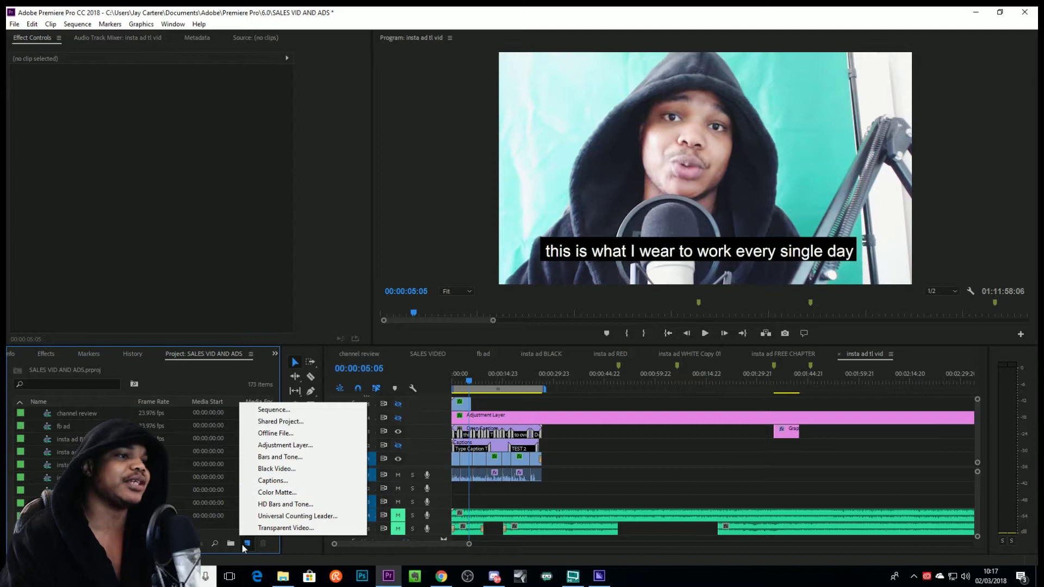
{"action": "left_click", "coordinate": [273, 481]}
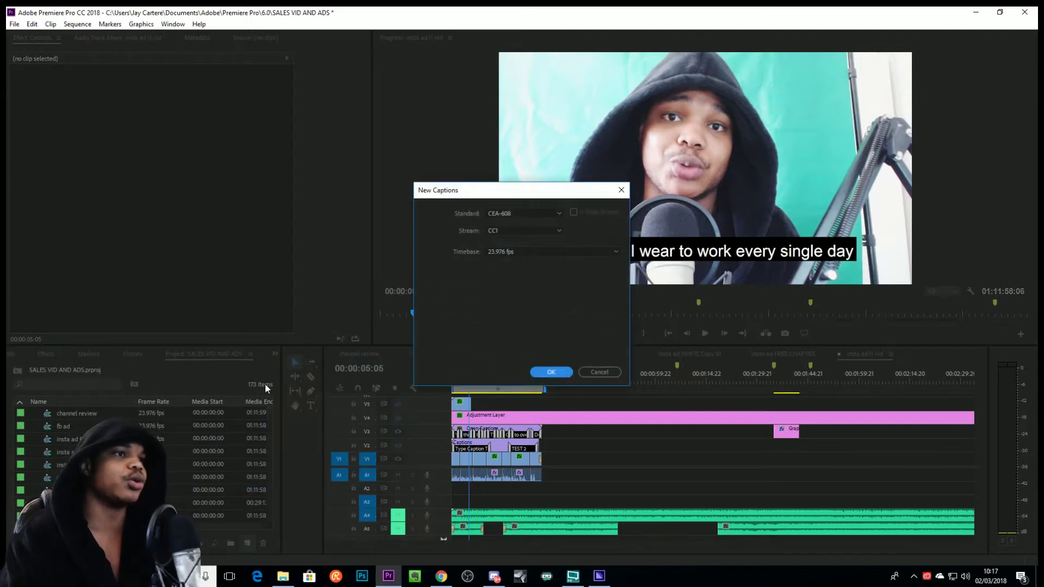
- Set the caption standard to Open Captions and create the 1920x1080, 23.976 fps item
{"action": "left_click_drag", "start_coordinate": [533, 190], "coordinate": [588, 182]}
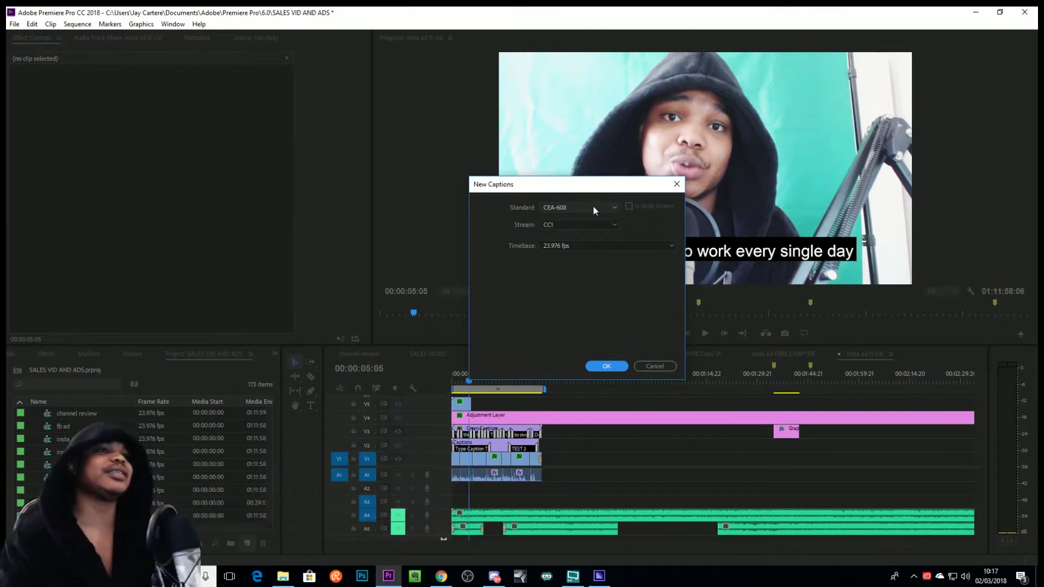
{"action": "left_click", "coordinate": [594, 208]}
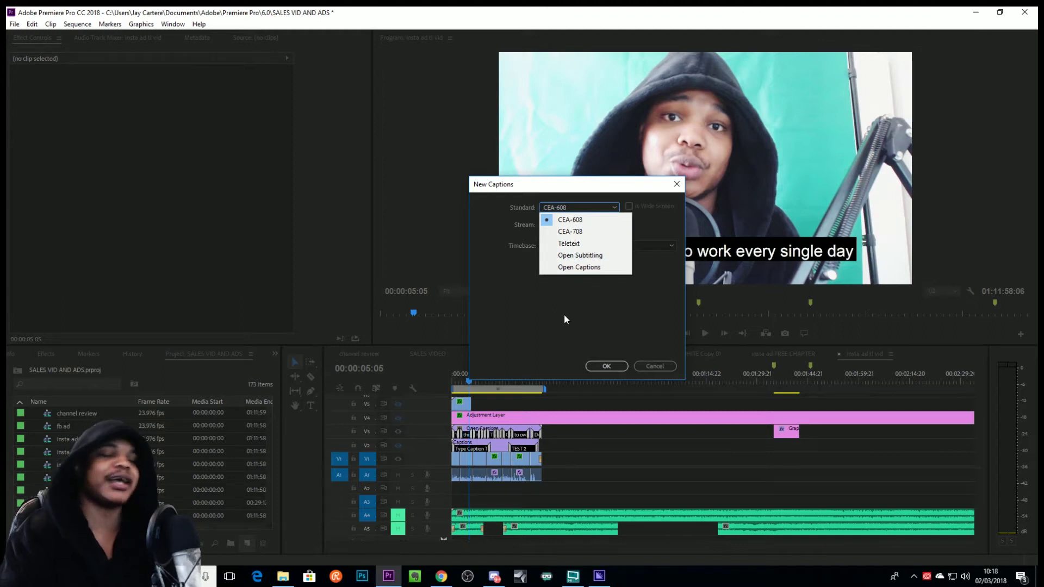
{"action": "left_click", "coordinate": [591, 268]}
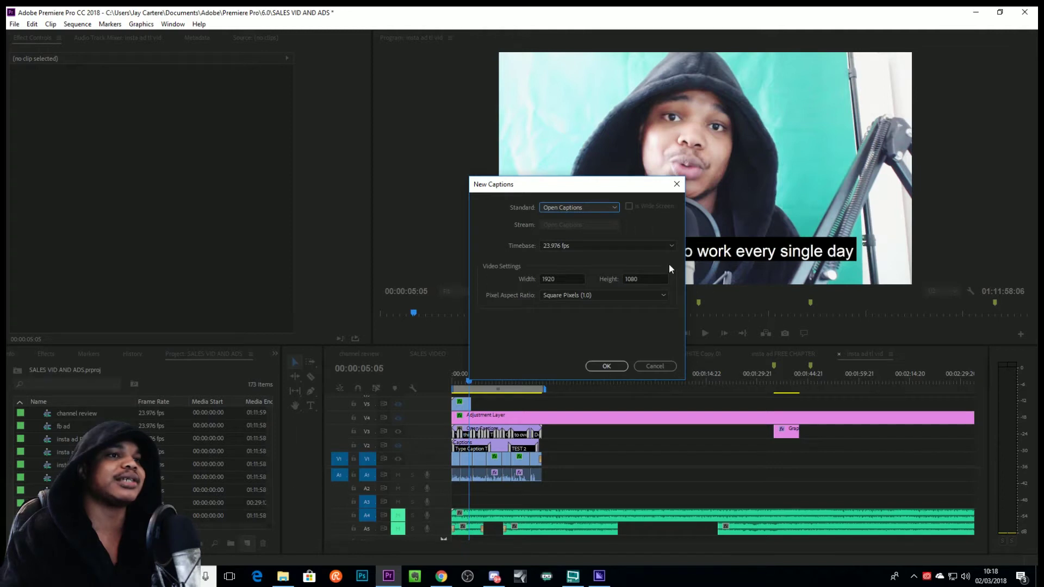
{"action": "left_click", "coordinate": [604, 368]}
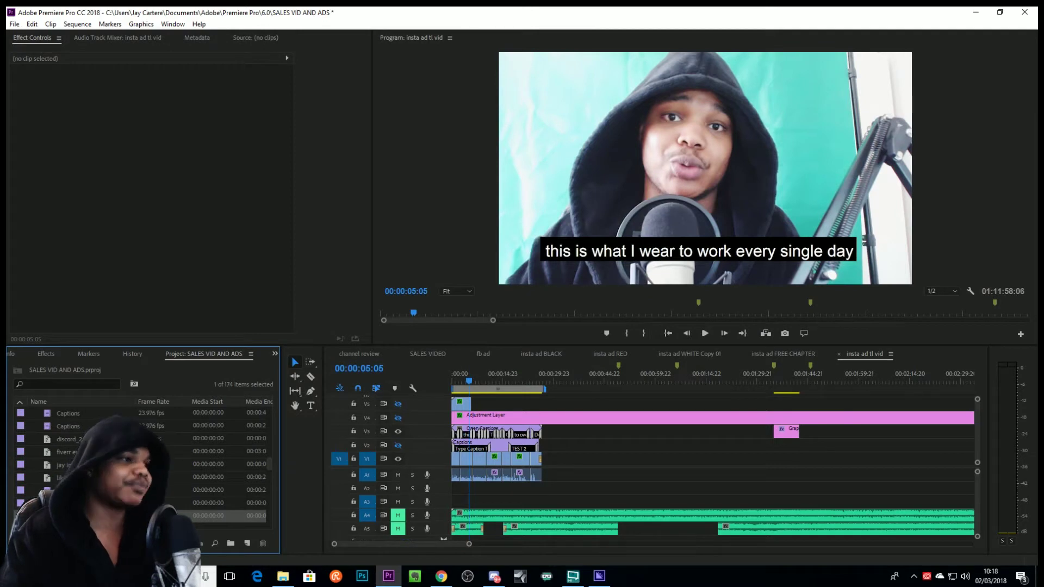
- Place the Open Captions clip at V2's start, shift older captions later, and open it for editing
{"action": "left_click_drag", "start_coordinate": [465, 434], "coordinate": [567, 434]}
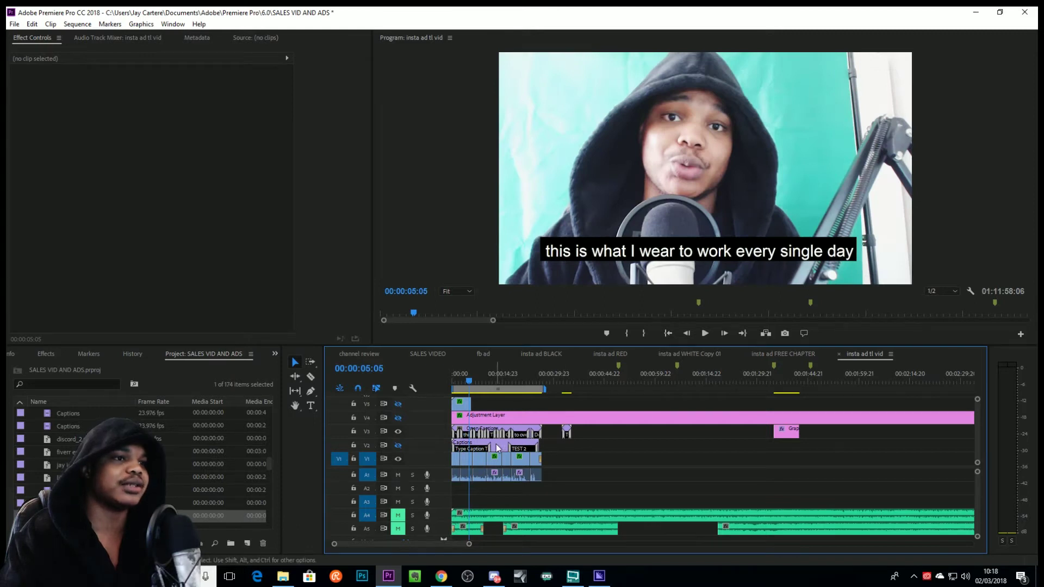
{"action": "left_click_drag", "start_coordinate": [497, 448], "coordinate": [664, 447]}
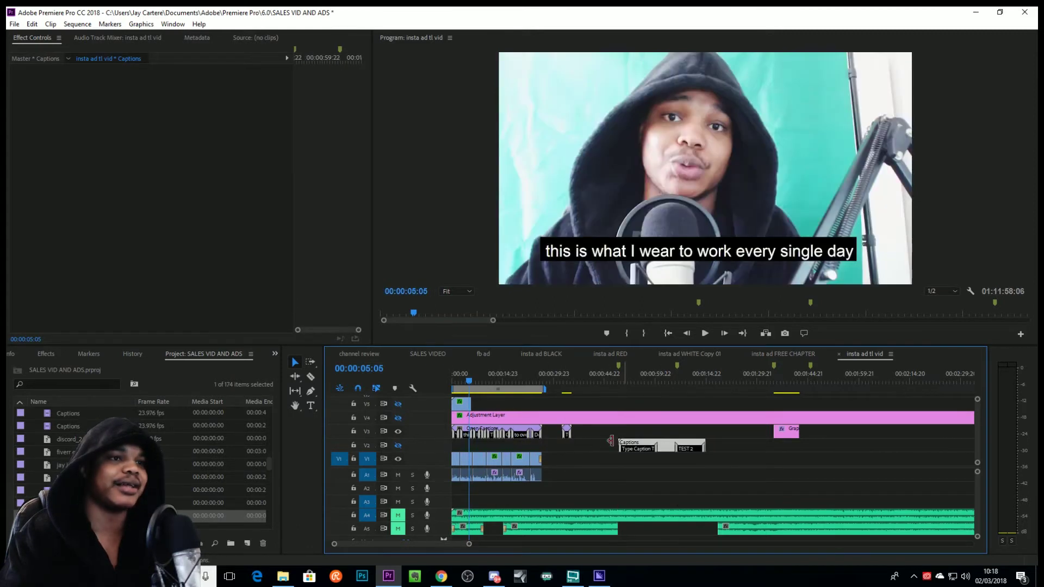
{"action": "left_click", "coordinate": [567, 430]}
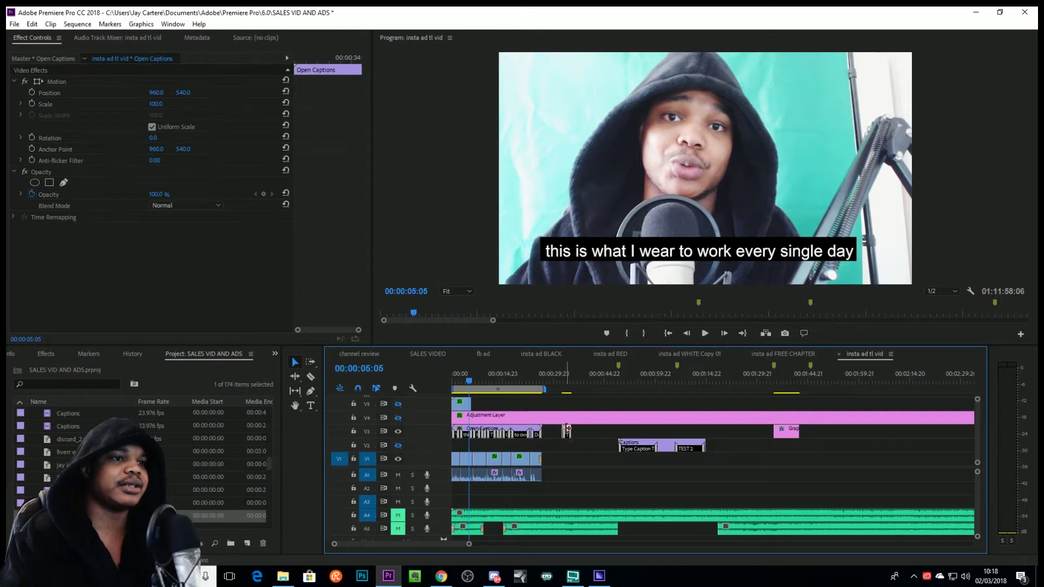
{"action": "left_click_drag", "start_coordinate": [567, 430], "coordinate": [569, 447]}
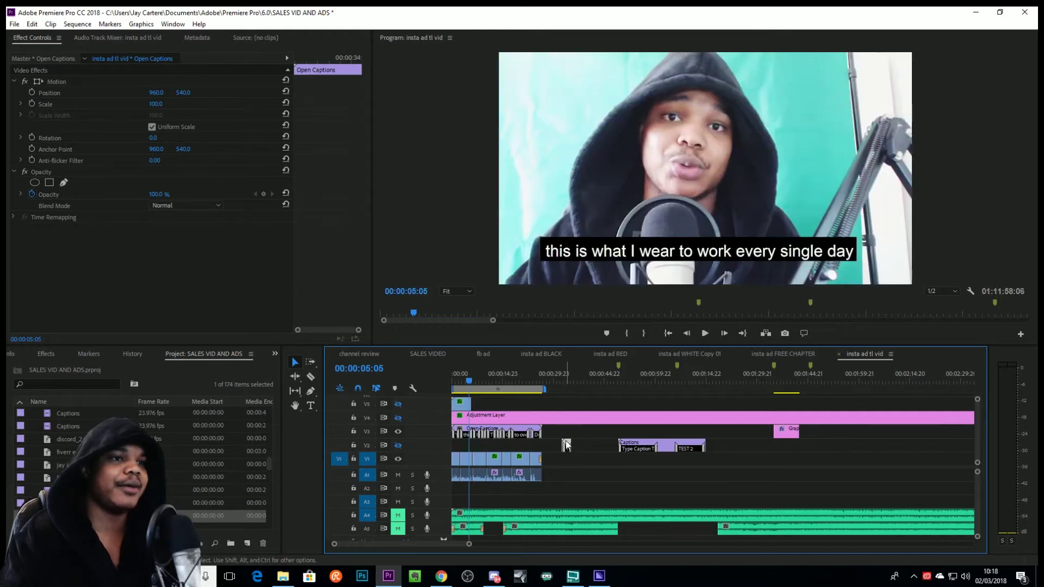
{"action": "left_click_drag", "start_coordinate": [565, 445], "coordinate": [544, 445]}
{"action": "double_click", "coordinate": [494, 449]}
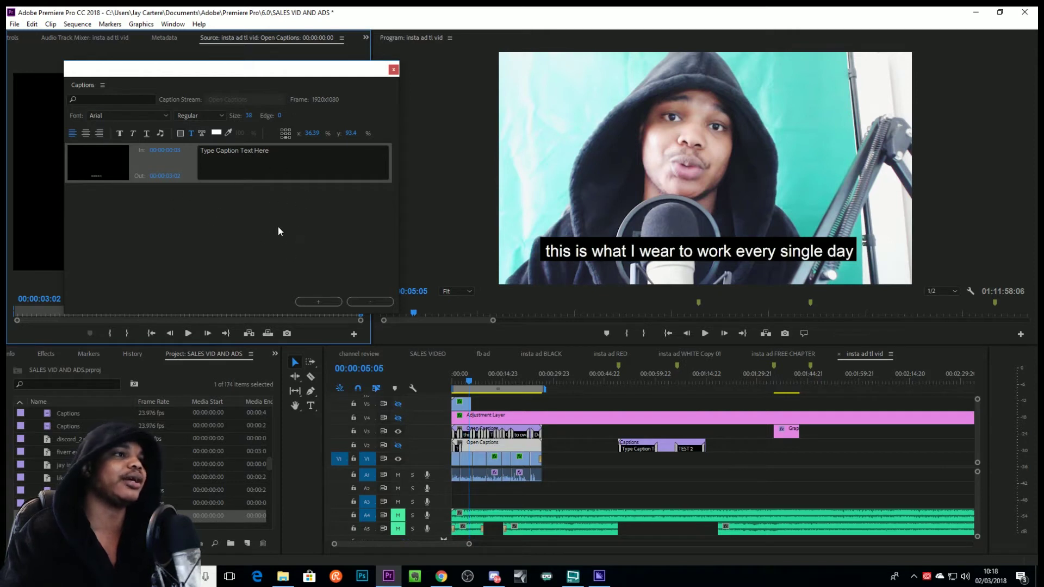
- Hide V3, show V2, lengthen the first caption, and add a second caption 'NGHFHF'
{"action": "left_click", "coordinate": [398, 431]}
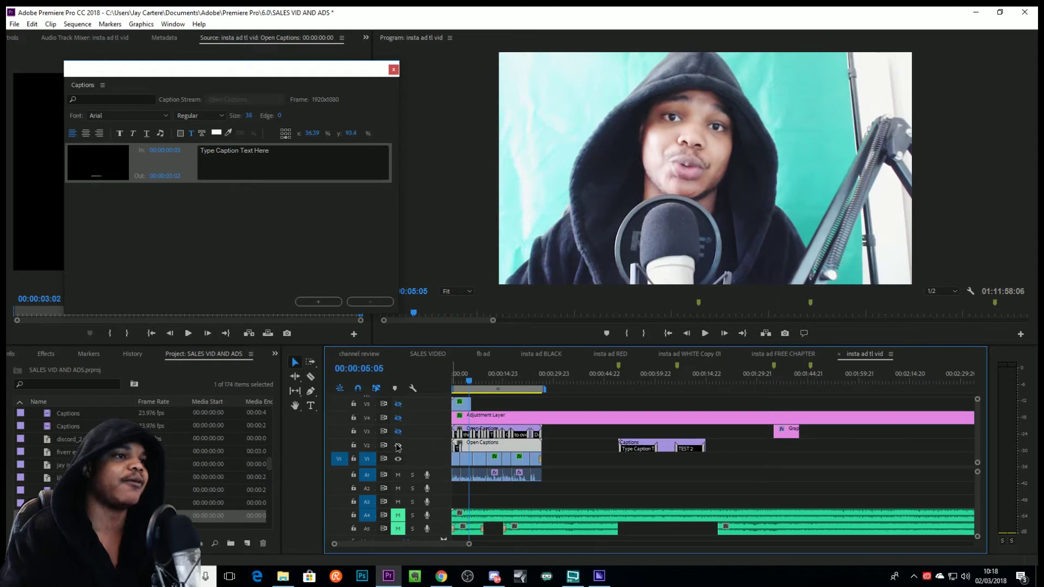
{"action": "left_click", "coordinate": [398, 445]}
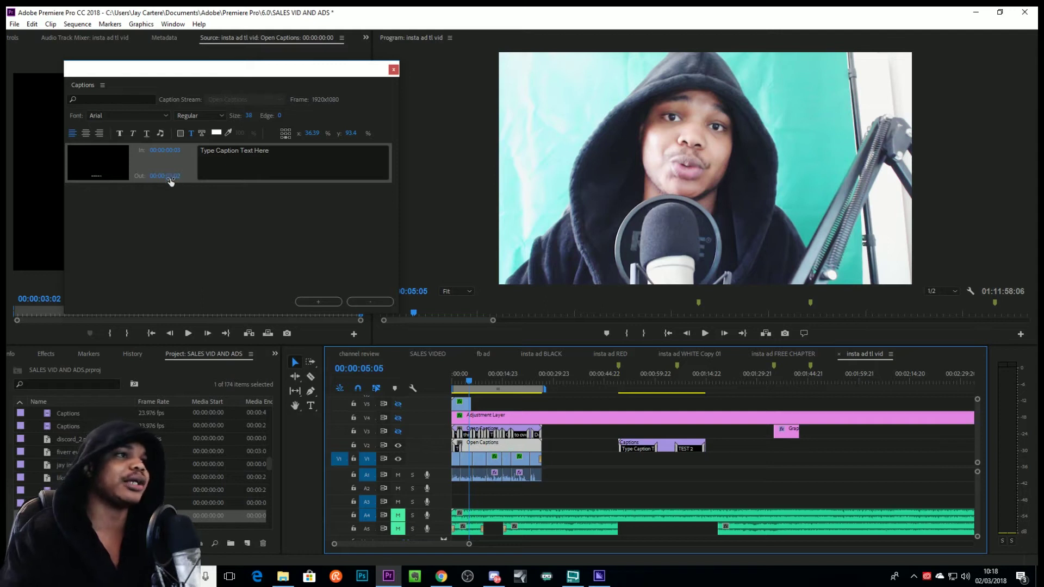
{"action": "left_click_drag", "start_coordinate": [171, 175], "coordinate": [191, 183]}
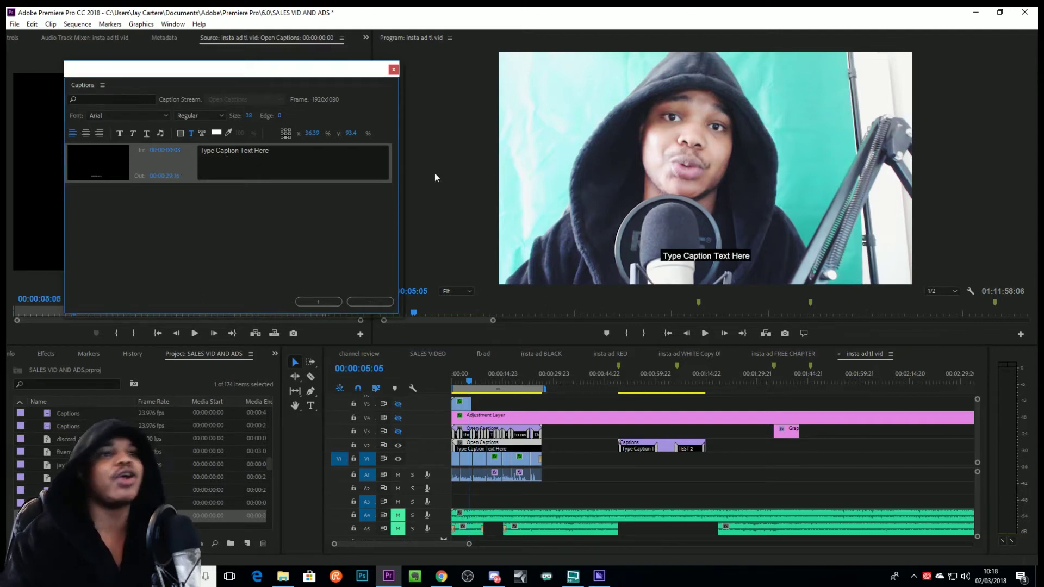
{"action": "left_click", "coordinate": [320, 302]}
{"action": "left_click", "coordinate": [276, 198]}
{"action": "type", "text": "NGHFHF"}
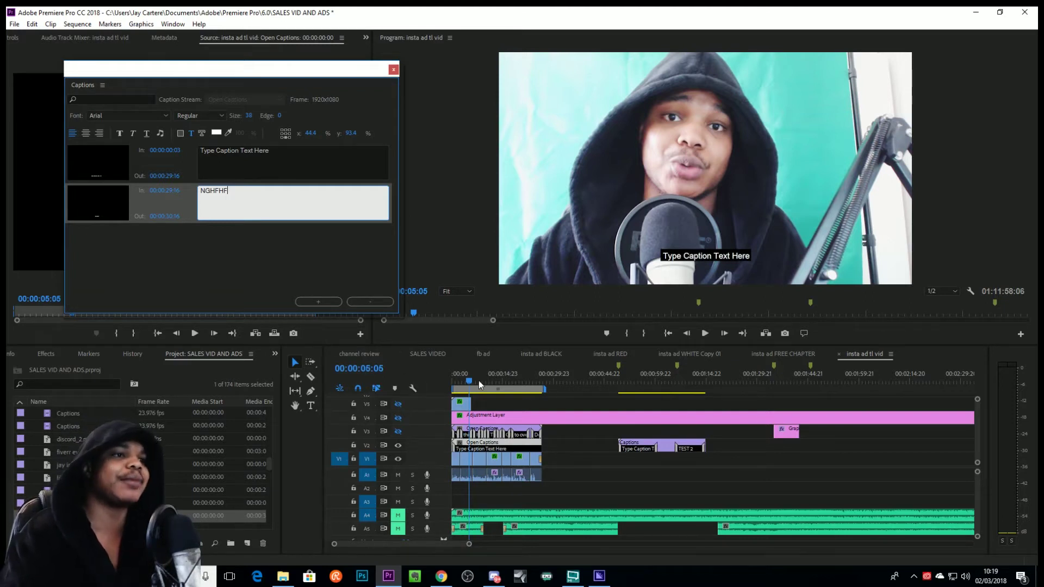
- Move the playhead to 00:00:09:23 and close the Captions panel
{"action": "left_click_drag", "start_coordinate": [468, 381], "coordinate": [460, 381]}
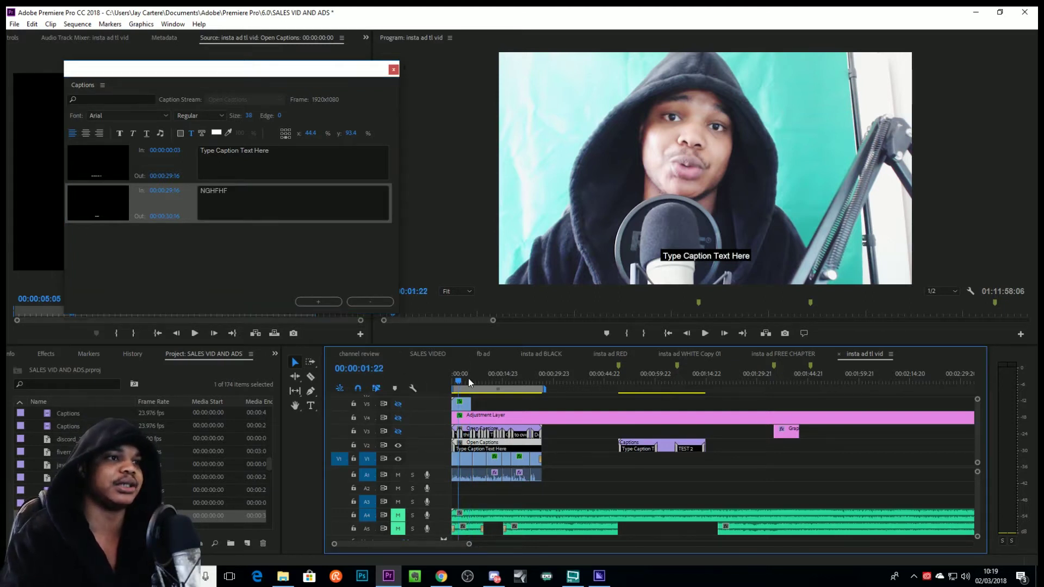
{"action": "left_click", "coordinate": [472, 377]}
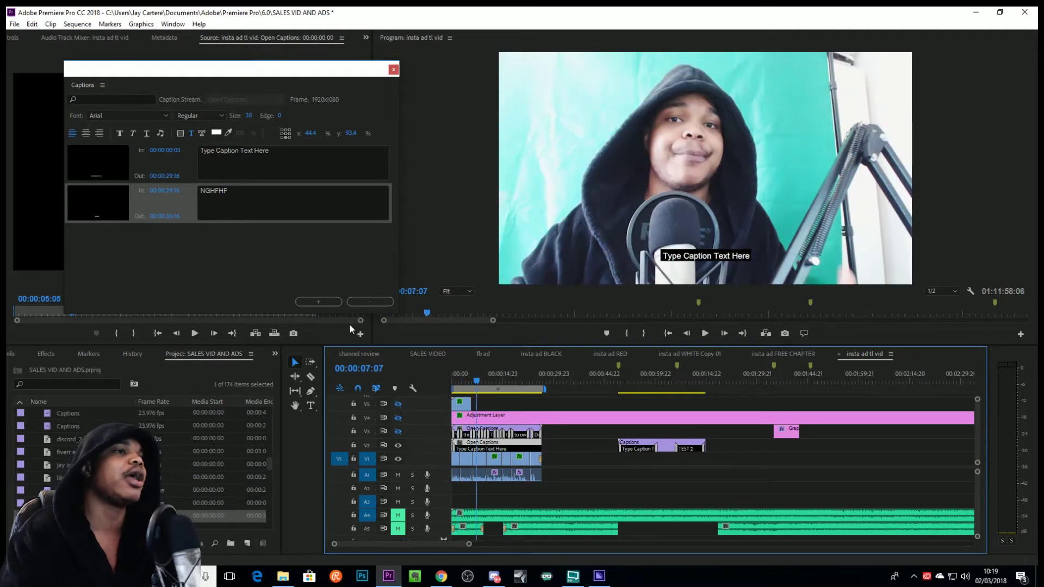
{"action": "left_click", "coordinate": [361, 370]}
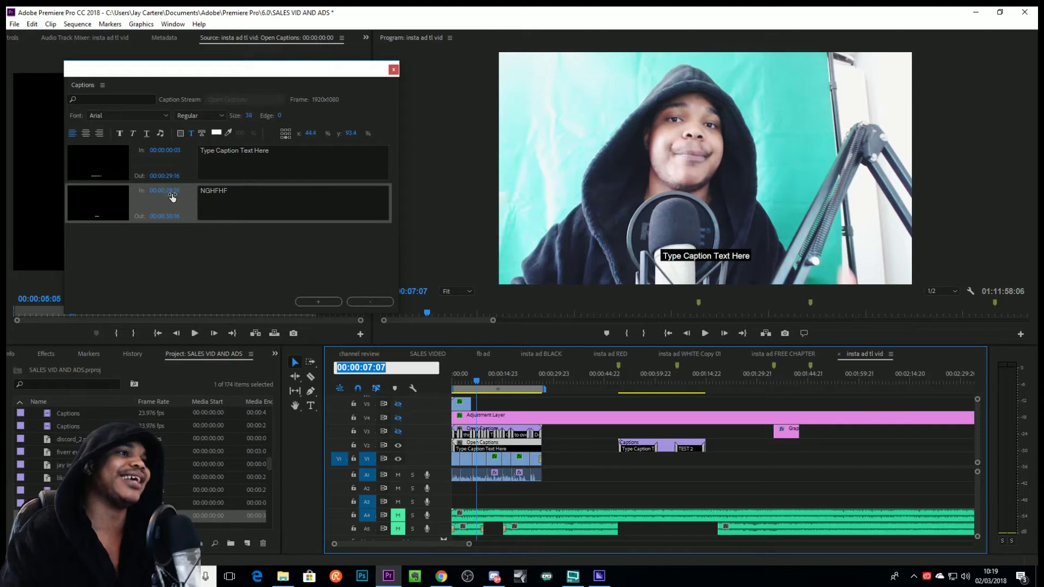
{"action": "left_click_drag", "start_coordinate": [480, 380], "coordinate": [485, 381]}
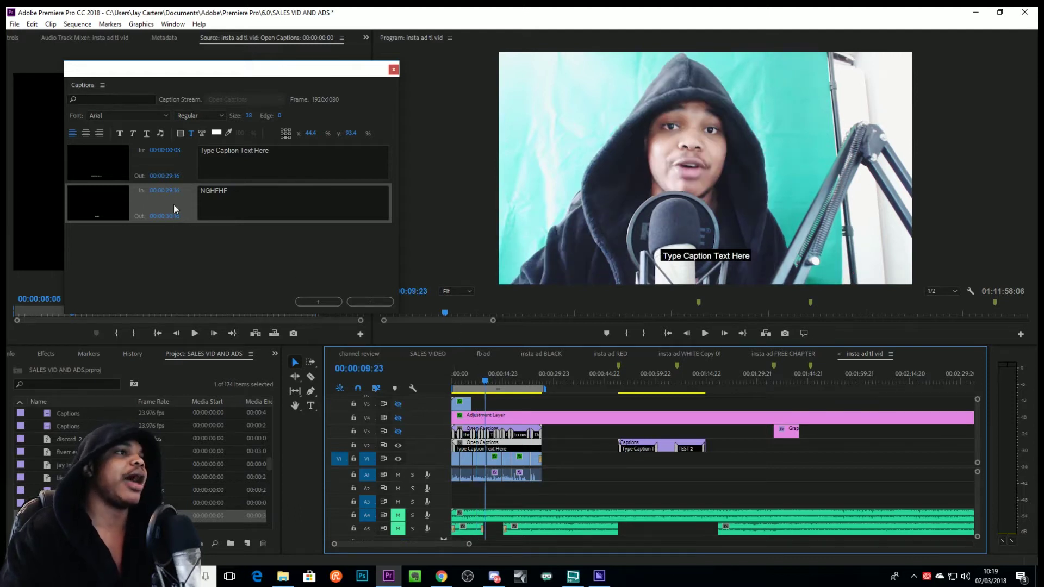
{"action": "left_click", "coordinate": [393, 70]}
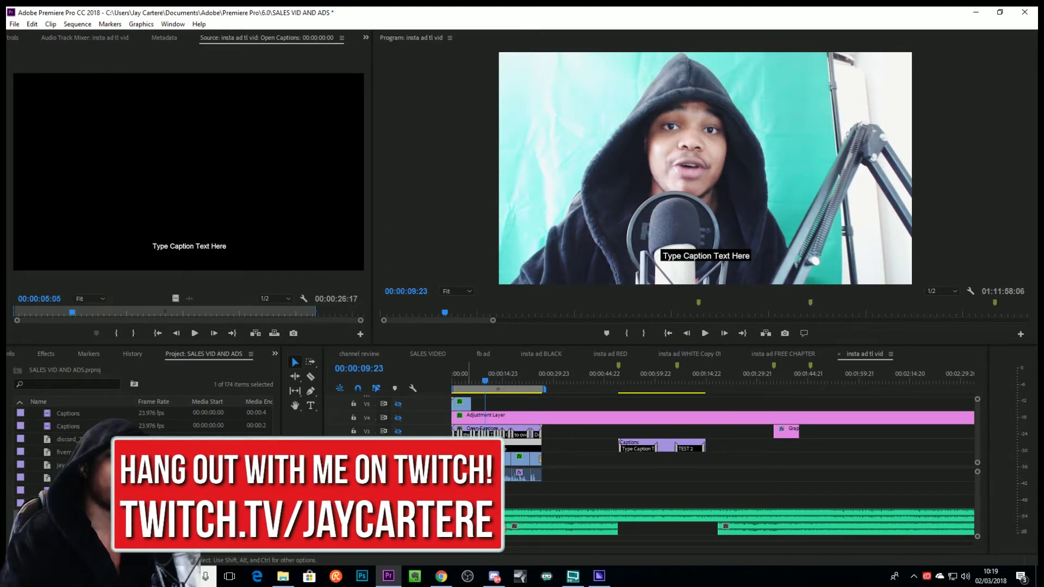
- Zoom the timeline and shorten the end of the V2 Open Captions block
{"action": "left_click", "coordinate": [418, 552]}
{"action": "key", "text": "="}
{"action": "key", "text": "="}
{"action": "key", "text": "="}
{"action": "key", "text": "="}
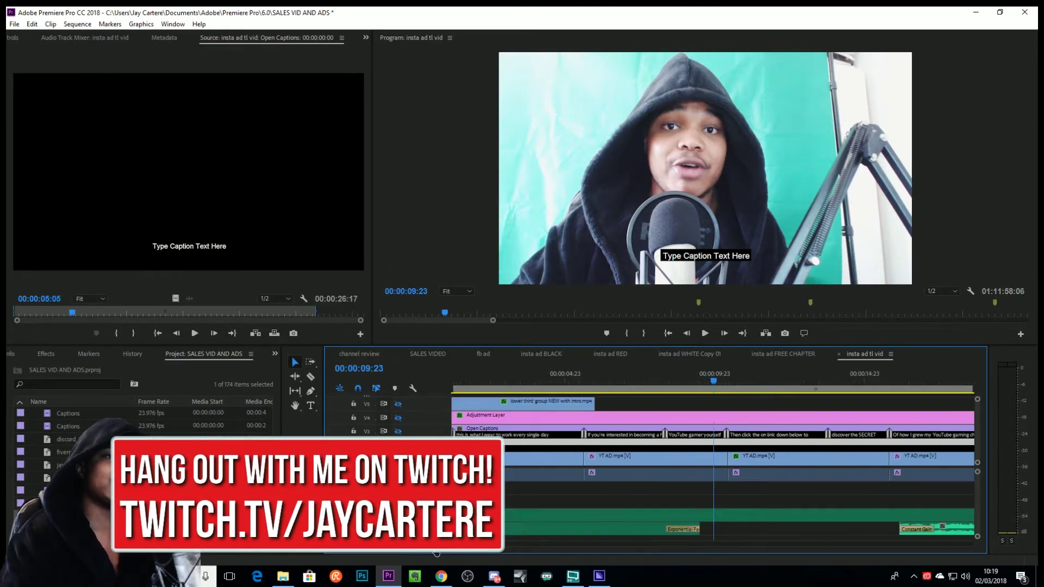
{"action": "key", "text": "minus"}
{"action": "key", "text": "minus"}
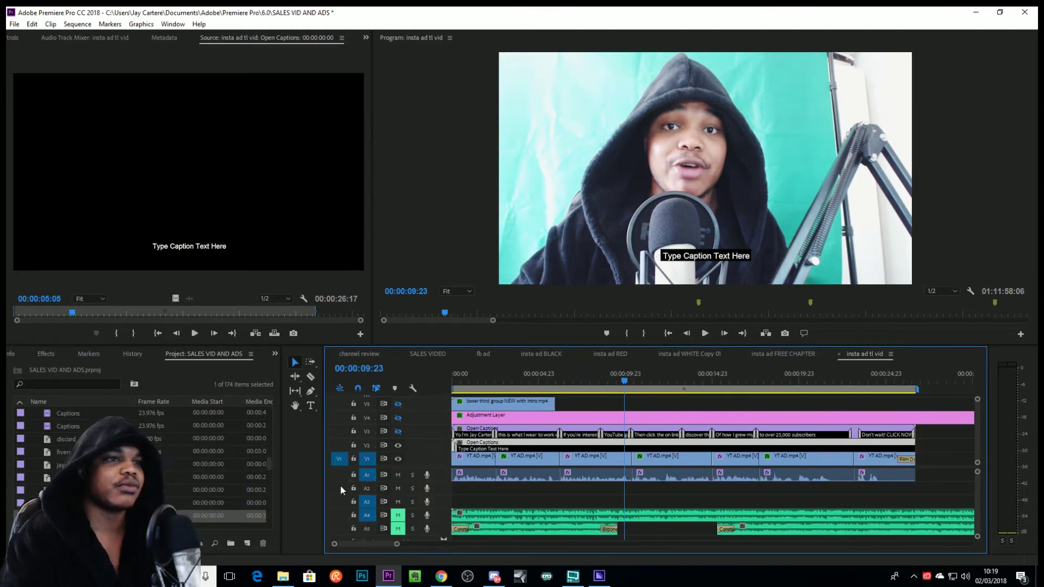
{"action": "left_click", "coordinate": [496, 450]}
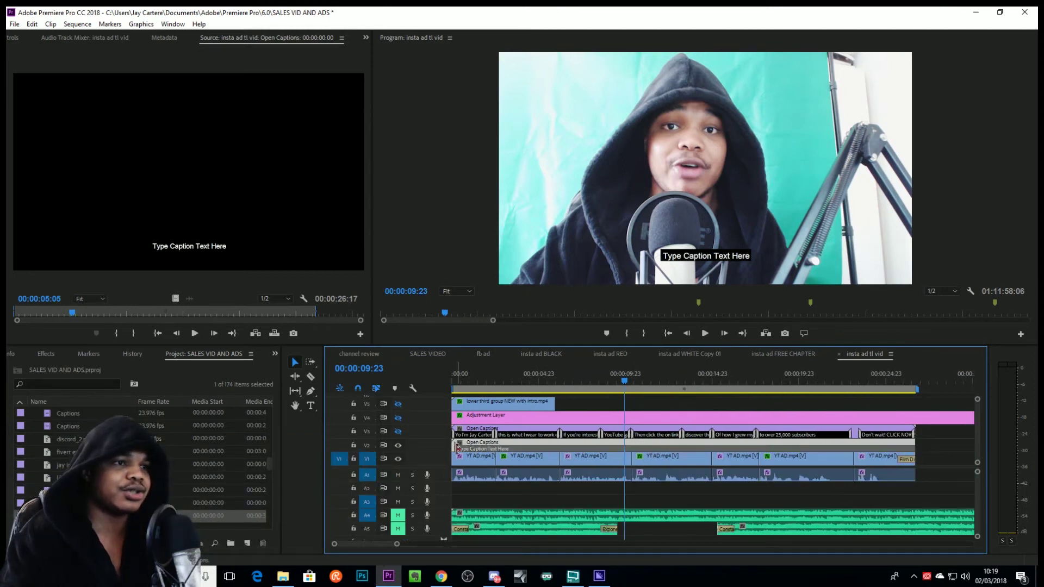
{"action": "left_click_drag", "start_coordinate": [458, 447], "coordinate": [558, 446]}
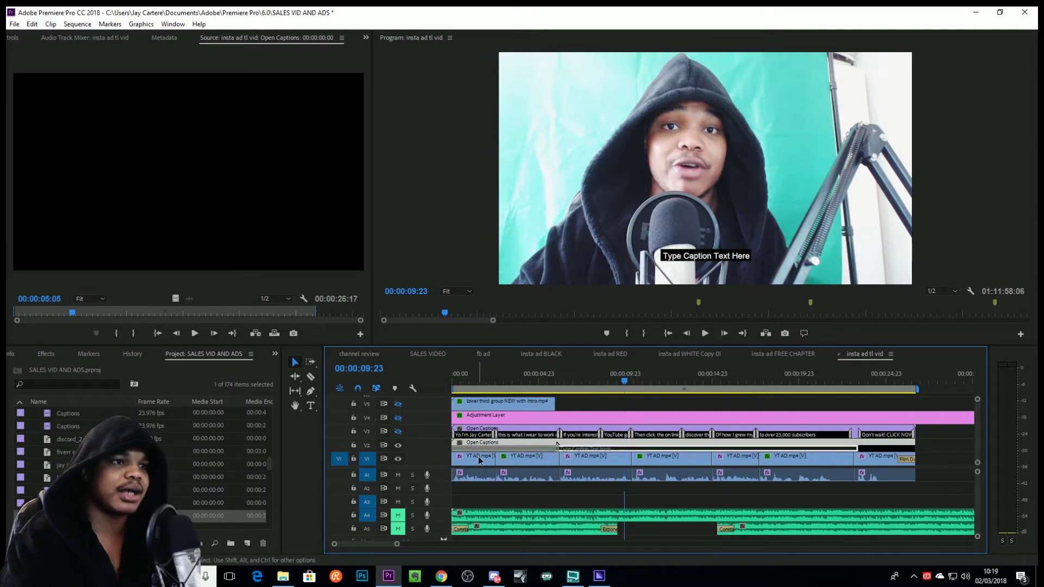
{"action": "key", "text": "ctrl+z"}
{"action": "left_click_drag", "start_coordinate": [860, 447], "coordinate": [514, 459]}
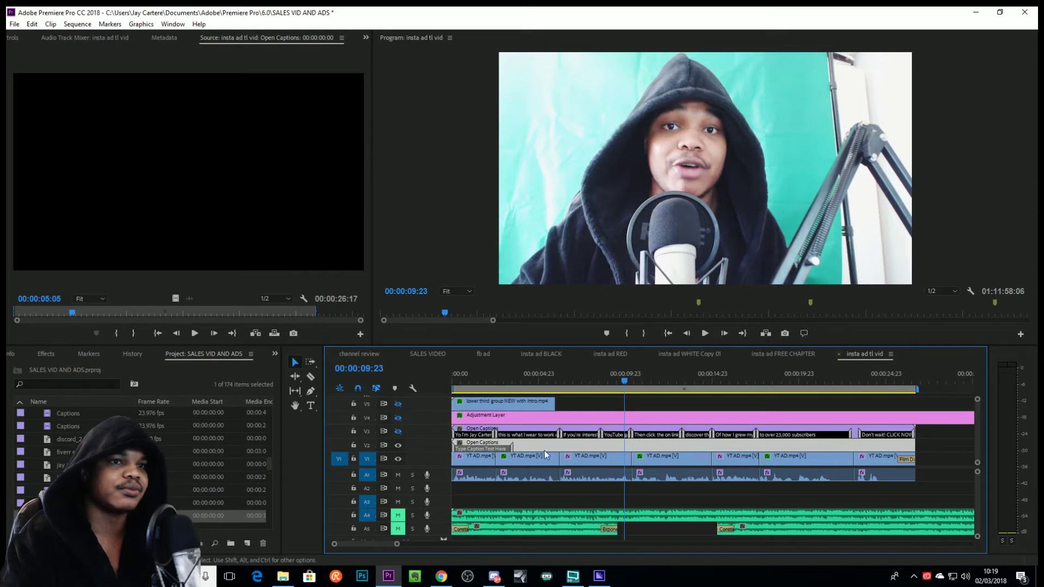
- Set the second caption's In time to 00:00:21:02 in the Captions panel
{"action": "double_click", "coordinate": [730, 445]}
{"action": "left_click", "coordinate": [166, 206]}
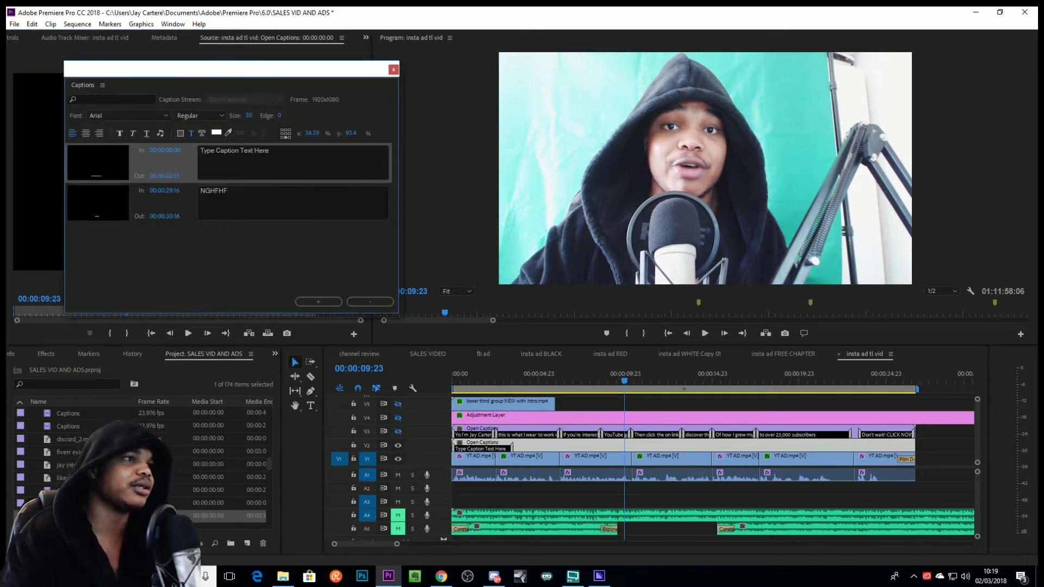
{"action": "left_click_drag", "start_coordinate": [180, 190], "coordinate": [374, 204]}
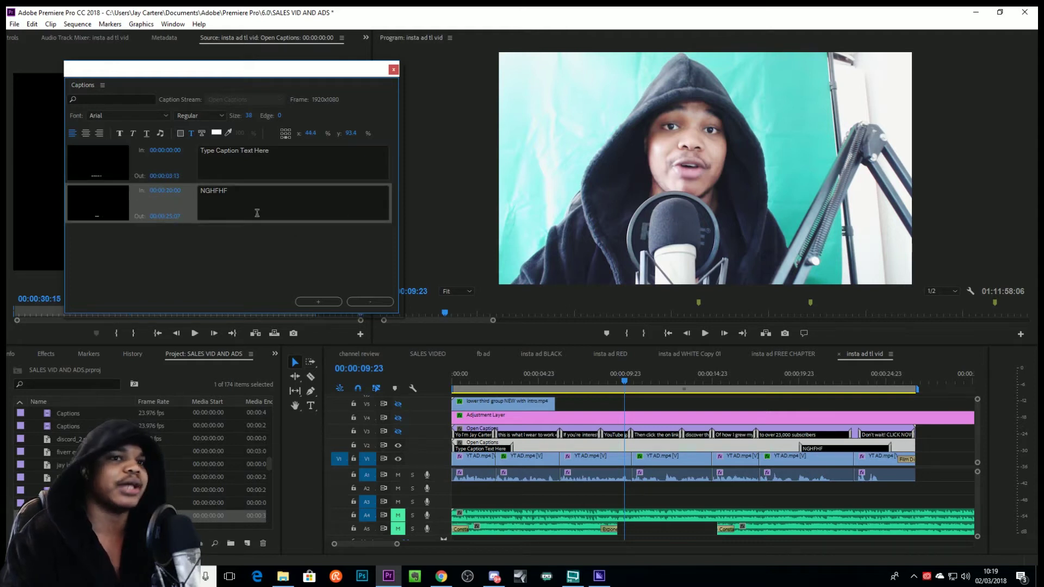
{"action": "left_click", "coordinate": [393, 69]}
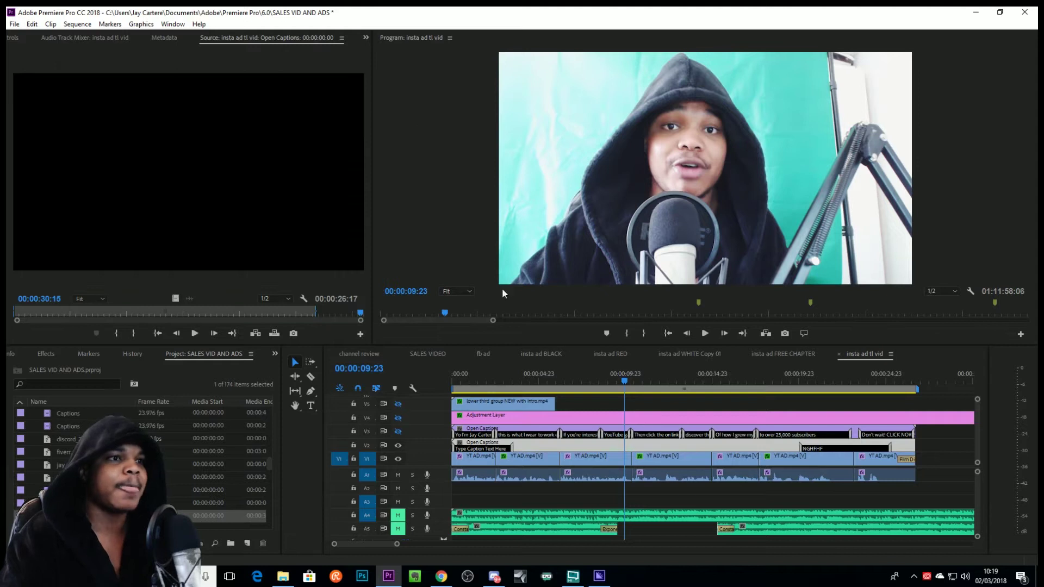
- Extend the first caption, move NGHFHF right after it, and trim NGHFHF's end
{"action": "mouse_move", "coordinate": [509, 446]}
{"action": "left_mouse_down"}
{"action": "mouse_move", "coordinate": [554, 445]}
{"action": "mouse_move", "coordinate": [517, 445]}
{"action": "left_mouse_up"}
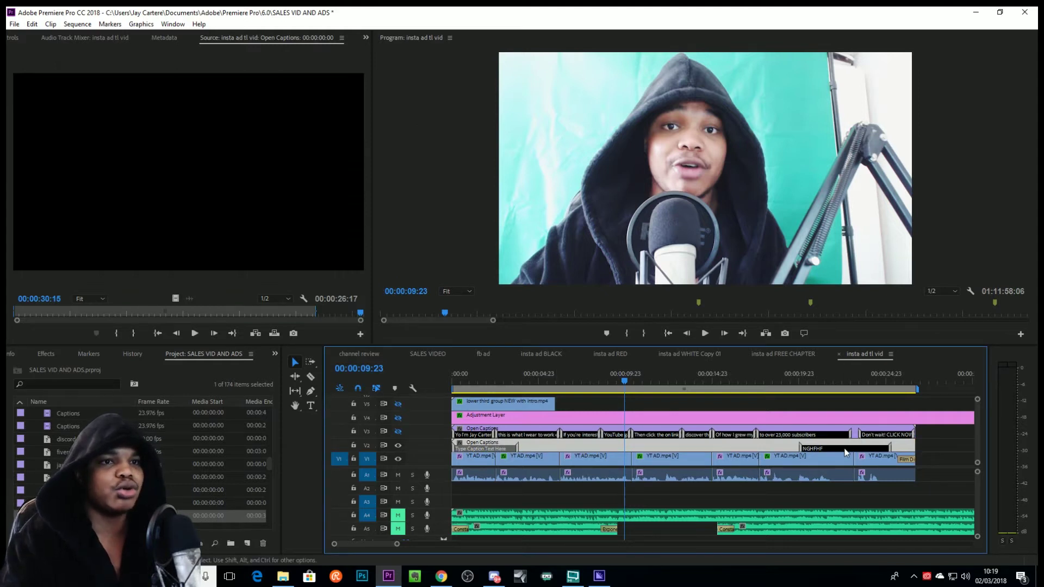
{"action": "left_click_drag", "start_coordinate": [846, 452], "coordinate": [565, 451]}
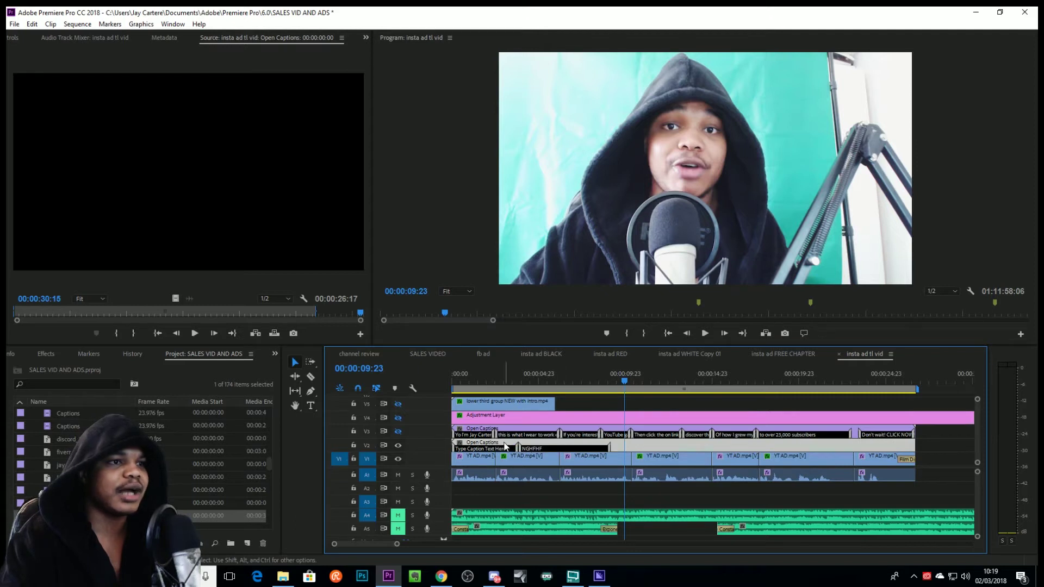
{"action": "mouse_move", "coordinate": [497, 448]}
{"action": "left_mouse_down"}
{"action": "mouse_move", "coordinate": [677, 457]}
{"action": "mouse_move", "coordinate": [487, 457]}
{"action": "left_mouse_up"}
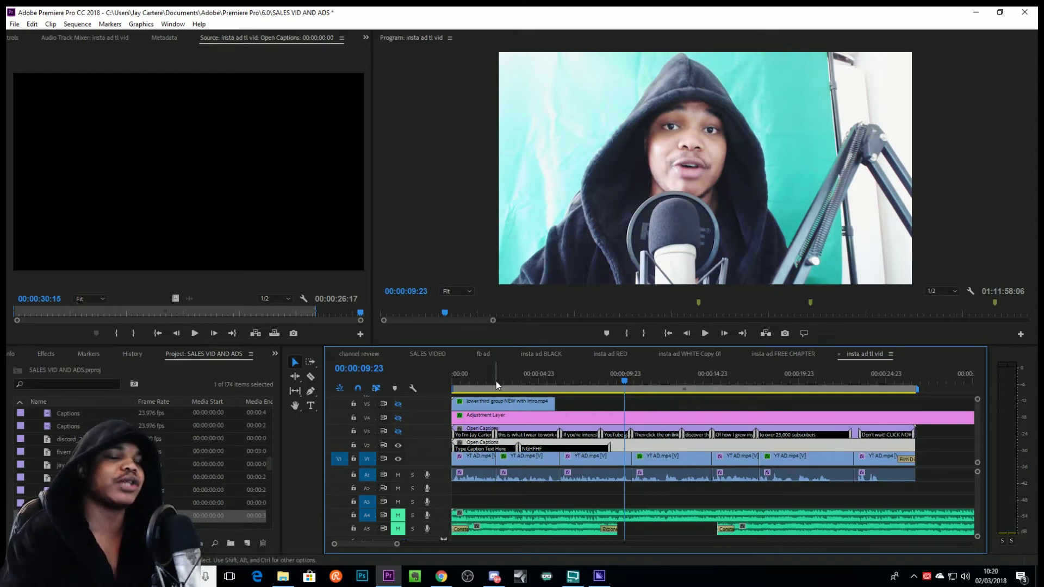
{"action": "left_click", "coordinate": [595, 450]}
{"action": "left_click_drag", "start_coordinate": [595, 450], "coordinate": [593, 451]}
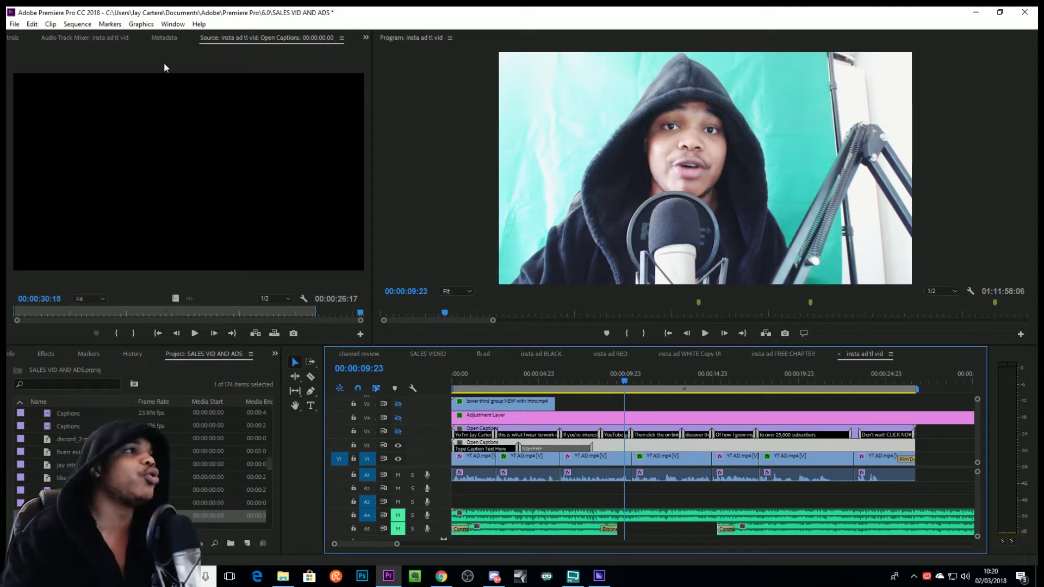
{"action": "left_click", "coordinate": [14, 25]}
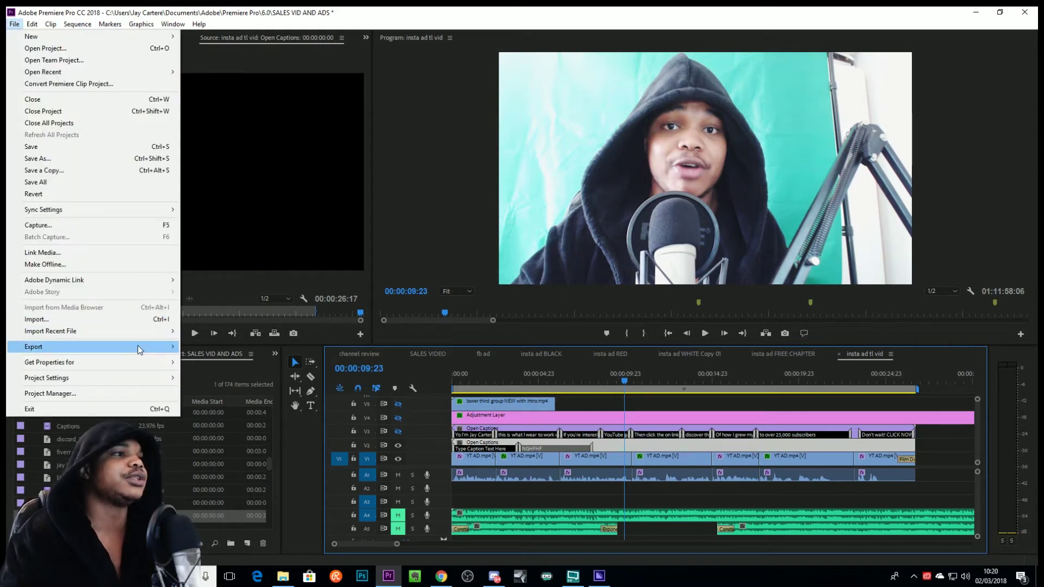
{"action": "mouse_move", "coordinate": [142, 348]}
{"action": "left_click", "coordinate": [201, 348]}
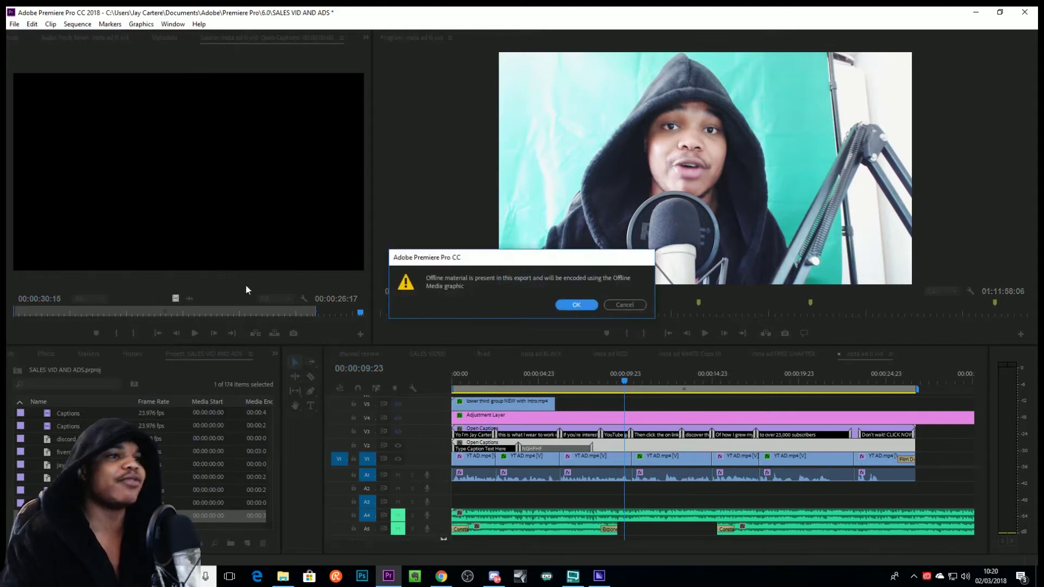
{"action": "left_click", "coordinate": [586, 305]}
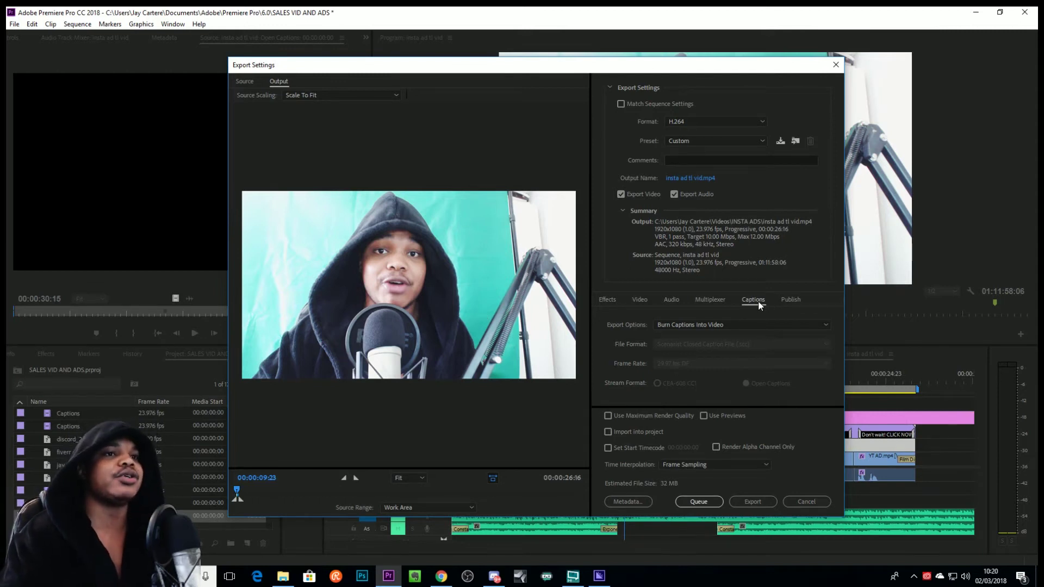
{"action": "left_click", "coordinate": [640, 301]}
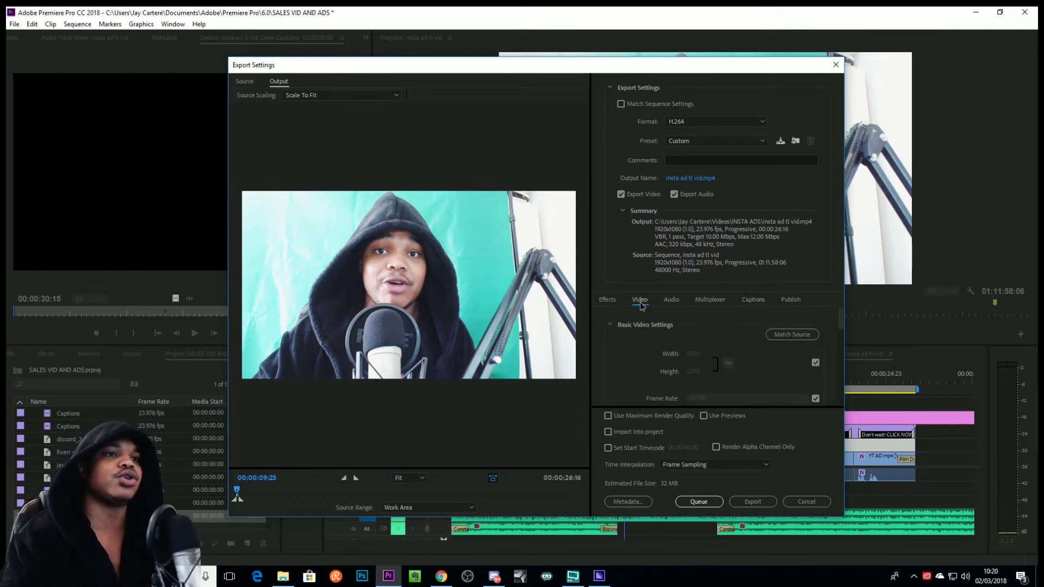
{"action": "left_click", "coordinate": [607, 302]}
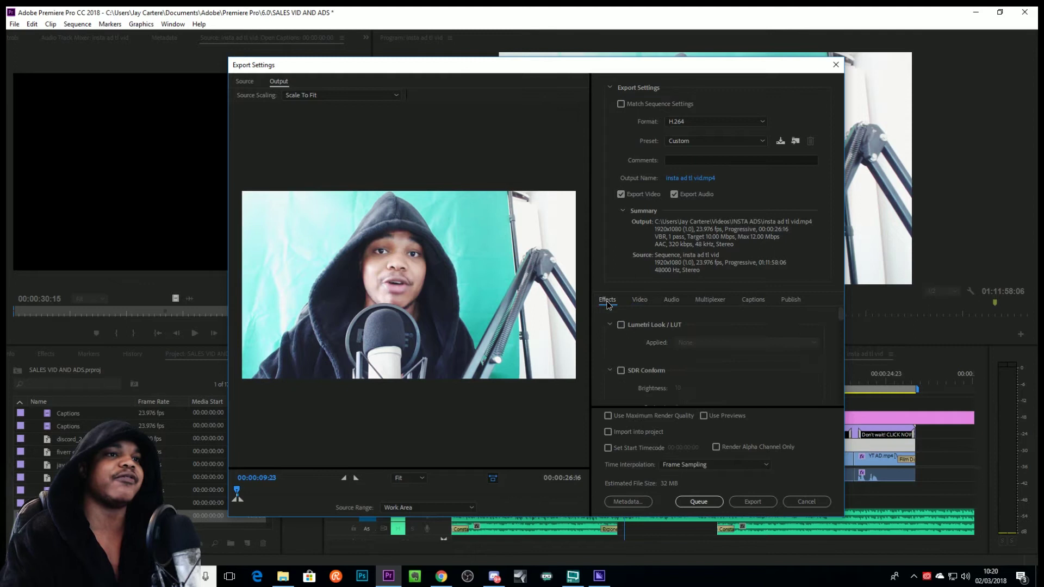
{"action": "left_click", "coordinate": [640, 303]}
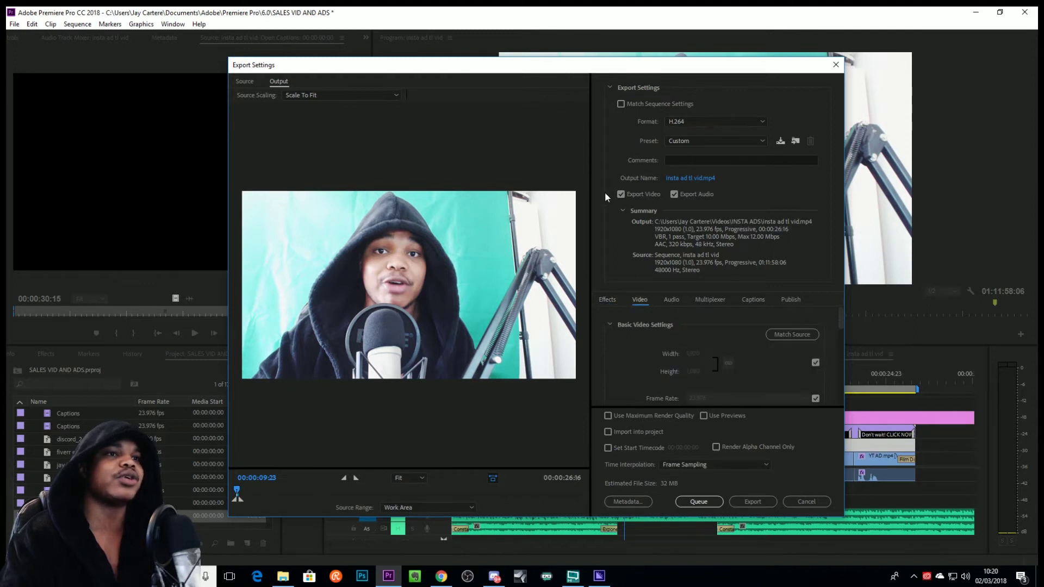
{"action": "left_click", "coordinate": [753, 300]}
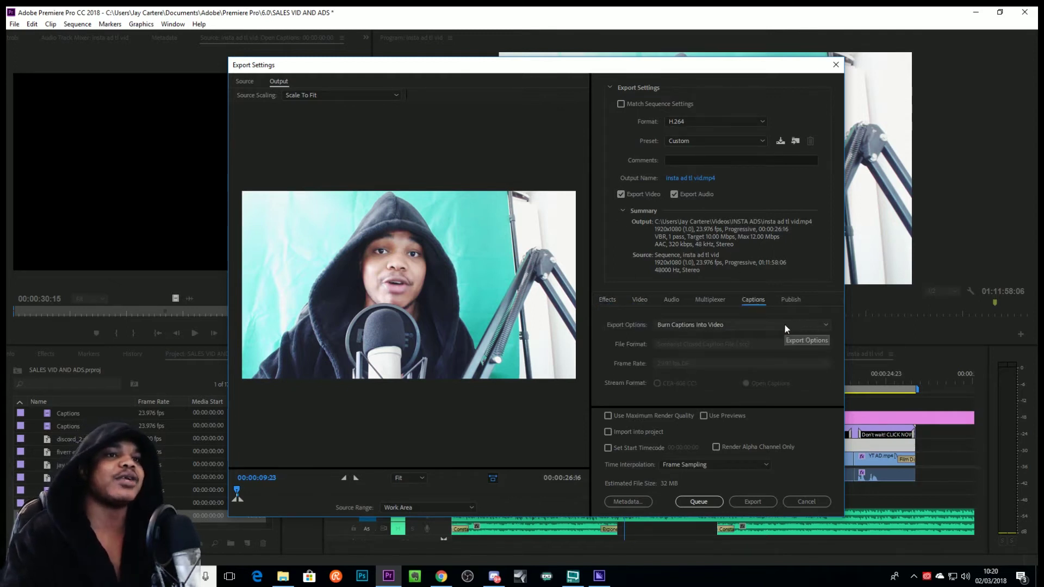
{"action": "left_click", "coordinate": [784, 325]}
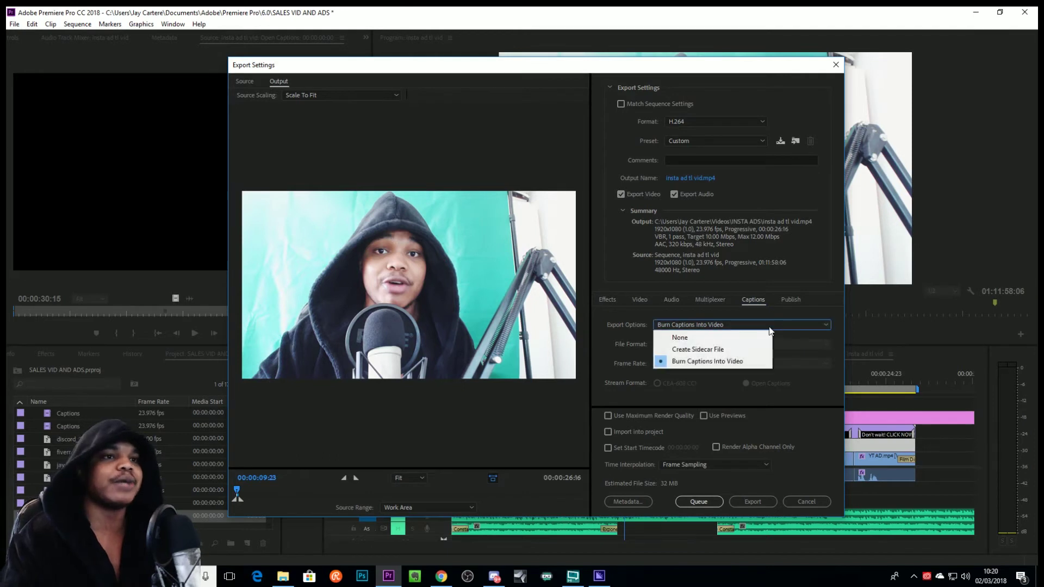
{"action": "left_click", "coordinate": [707, 361]}
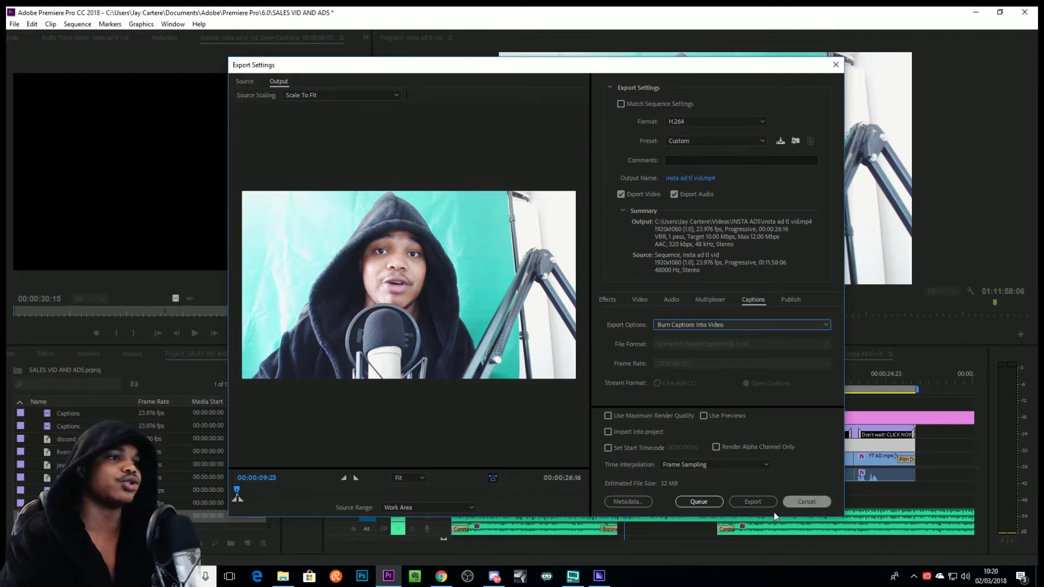
{"action": "left_click", "coordinate": [238, 492]}
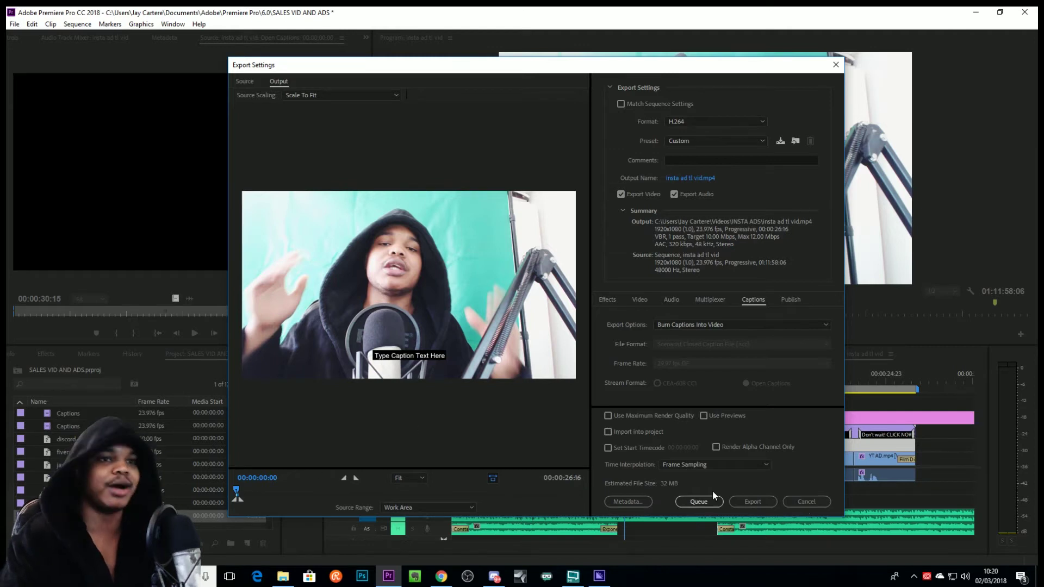
{"action": "left_click", "coordinate": [797, 503]}
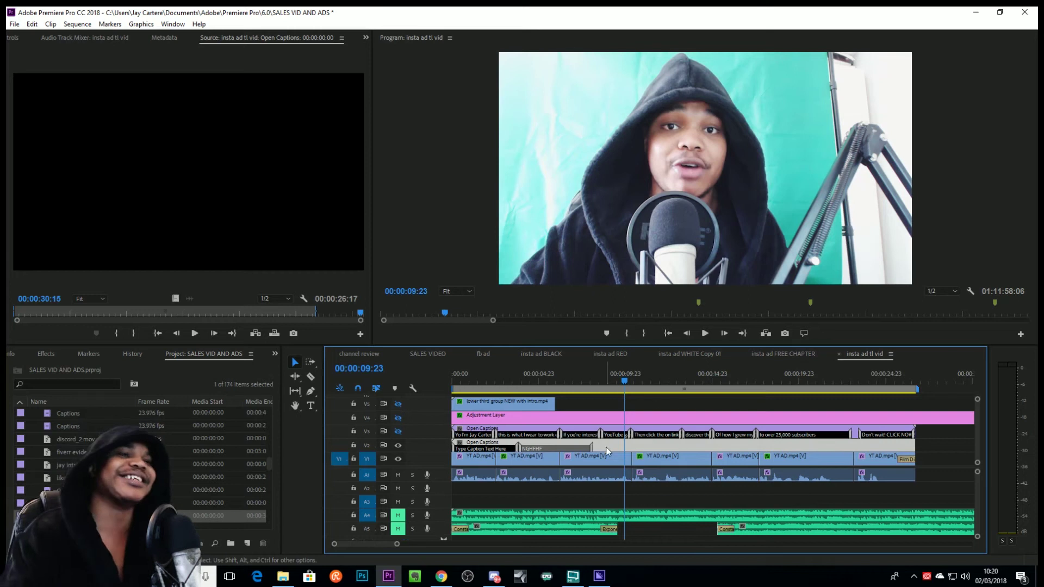
- Stretch the NGHFHF caption, then delete the Open Captions clip from V2
{"action": "left_click_drag", "start_coordinate": [596, 448], "coordinate": [876, 448]}
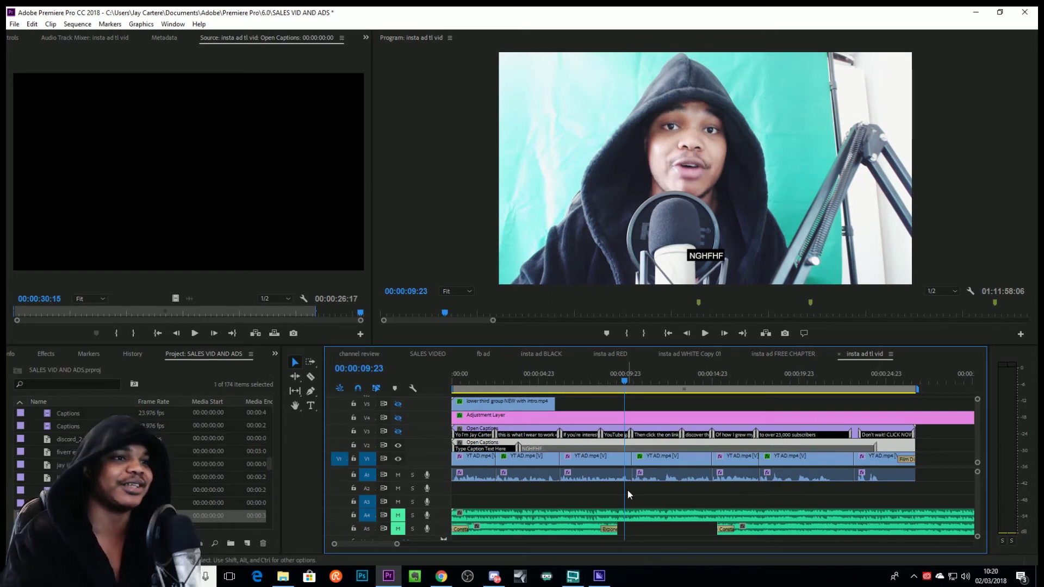
{"action": "mouse_move", "coordinate": [397, 544]}
{"action": "left_mouse_down"}
{"action": "mouse_move", "coordinate": [490, 544]}
{"action": "mouse_move", "coordinate": [414, 543]}
{"action": "left_mouse_up"}
{"action": "left_click_drag", "start_coordinate": [709, 443], "coordinate": [715, 443]}
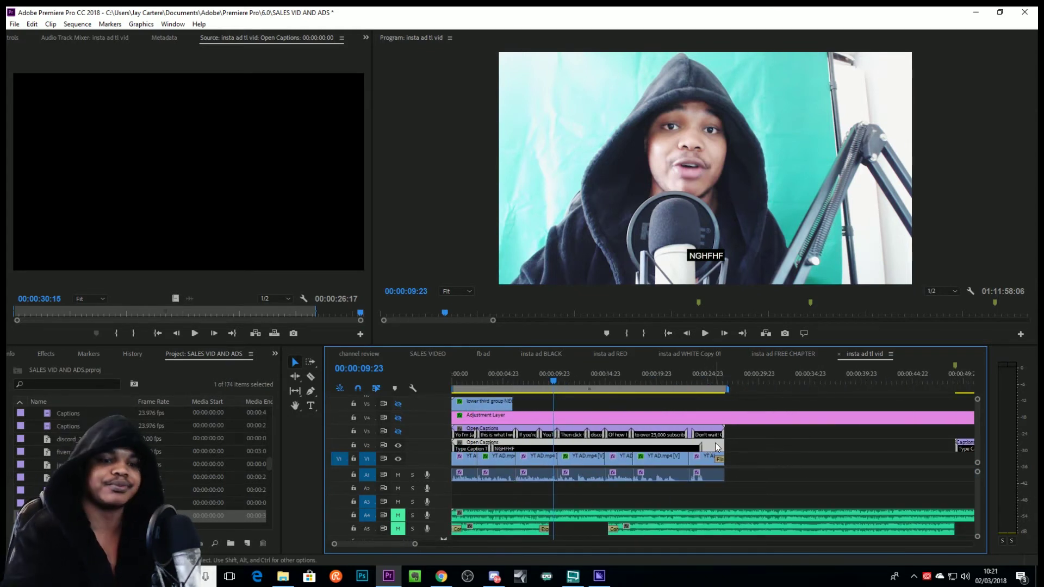
{"action": "key", "text": "Delete"}
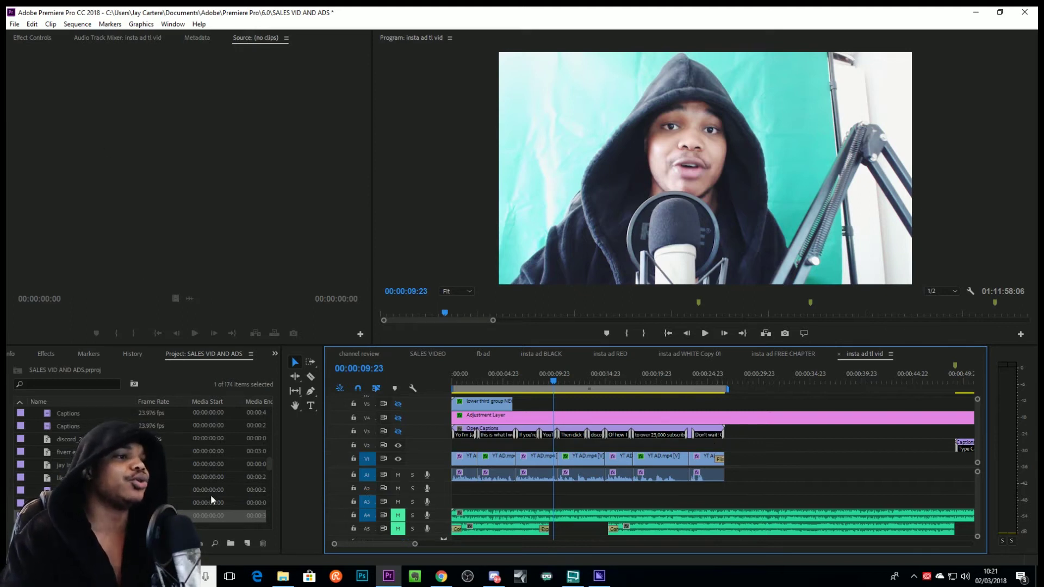
{"action": "left_click", "coordinate": [14, 24]}
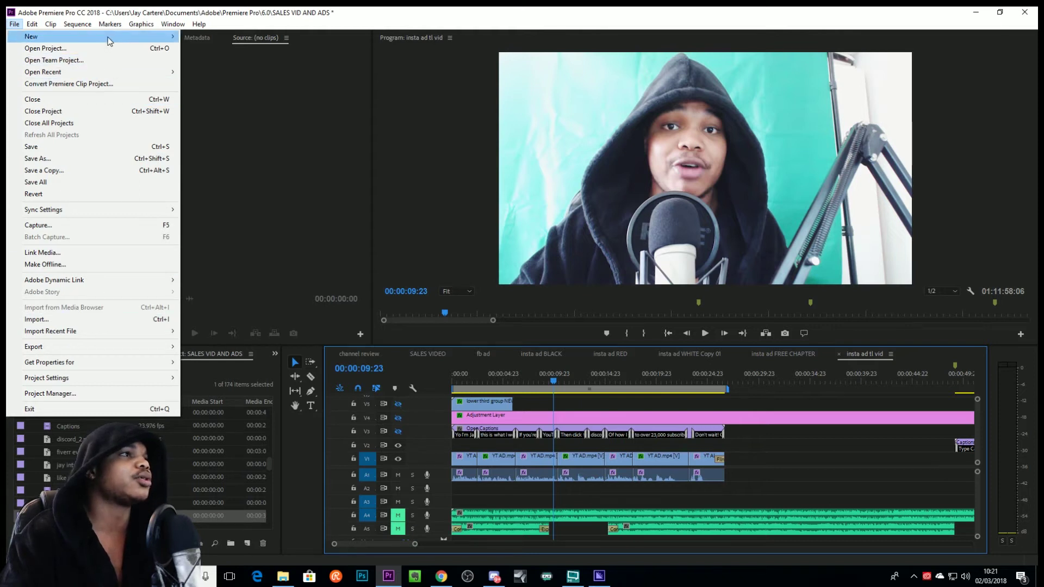
- Create a new CEA-608 captions item and place it at the start of V2
{"action": "mouse_move", "coordinate": [120, 39]}
{"action": "left_click", "coordinate": [265, 195]}
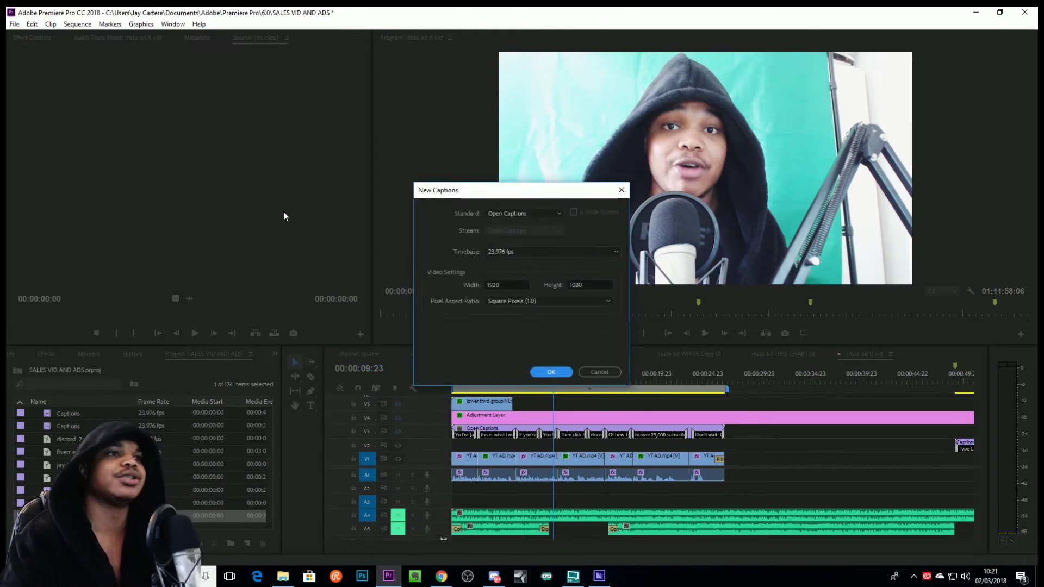
{"action": "left_click", "coordinate": [527, 214]}
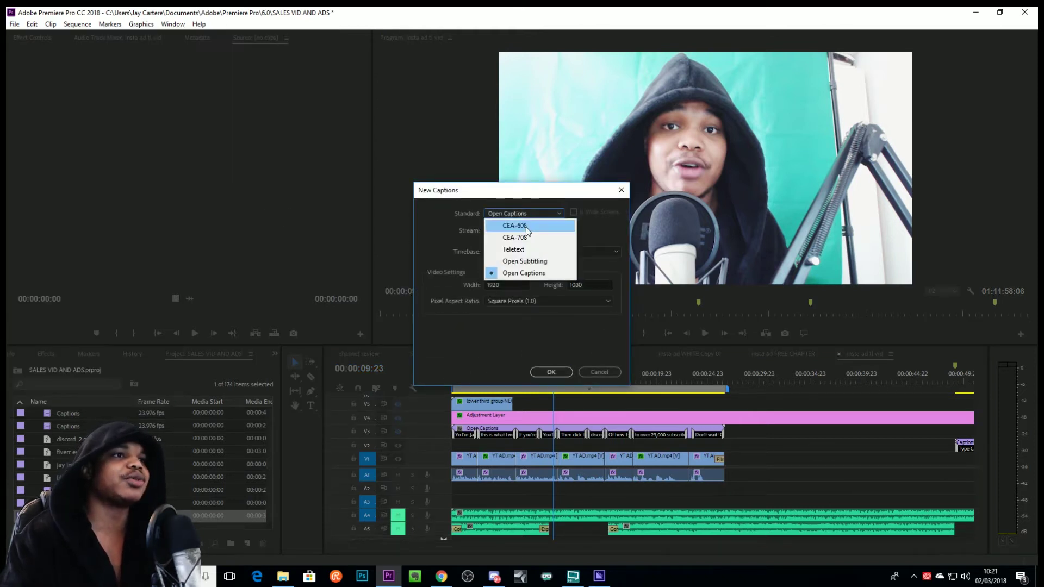
{"action": "left_click", "coordinate": [527, 227]}
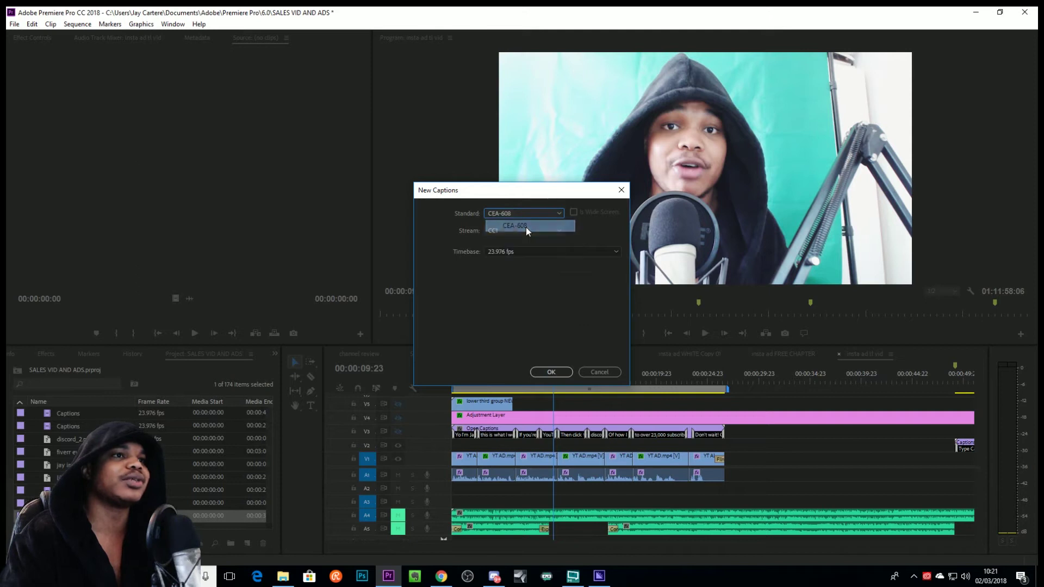
{"action": "left_click", "coordinate": [551, 373]}
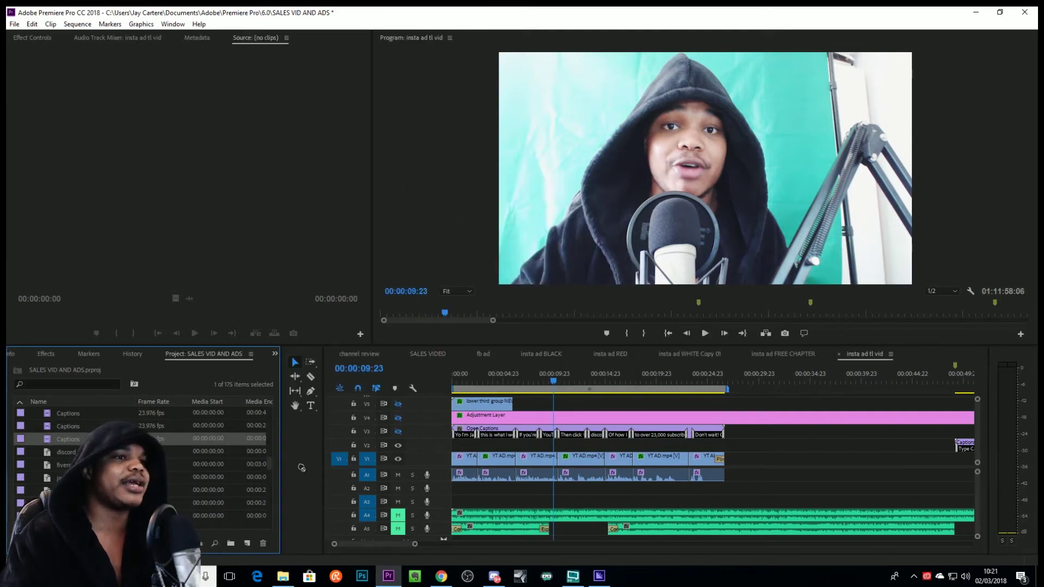
{"action": "left_click_drag", "start_coordinate": [301, 467], "coordinate": [730, 449]}
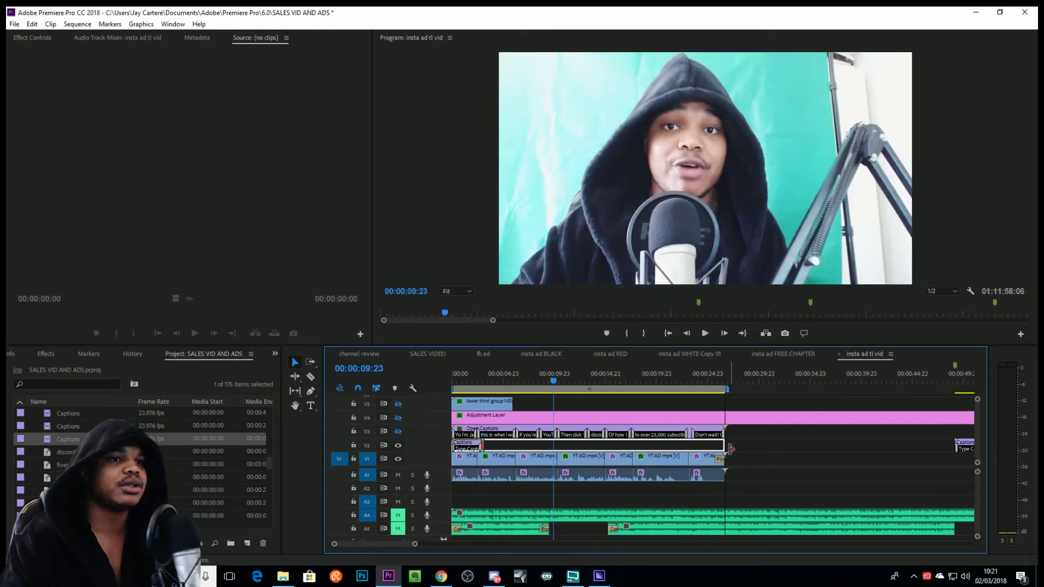
- Add a second caption reading 'BOBS UR UNCLE' to the clip
{"action": "double_click", "coordinate": [623, 442]}
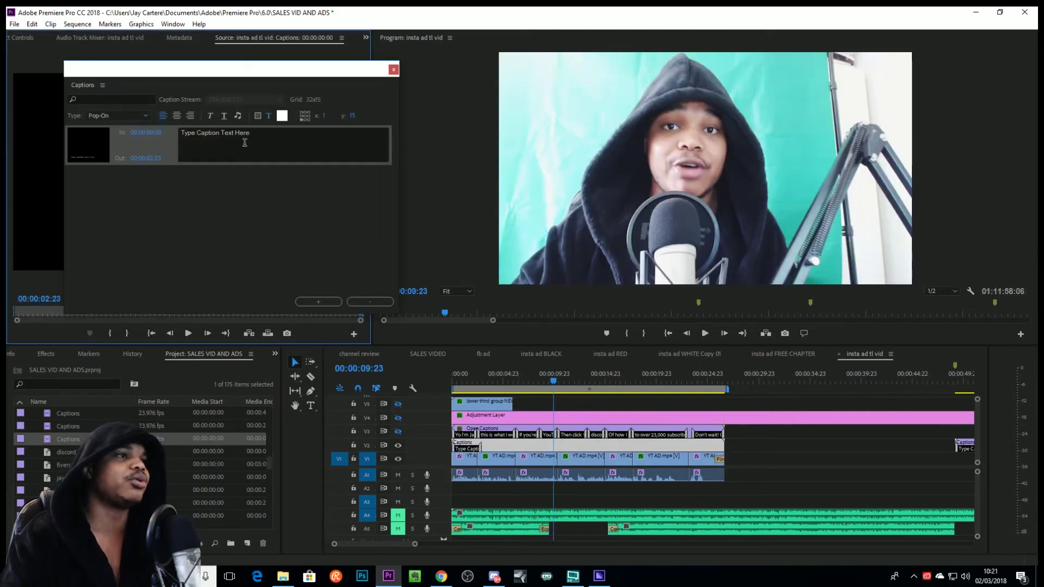
{"action": "left_click", "coordinate": [318, 301]}
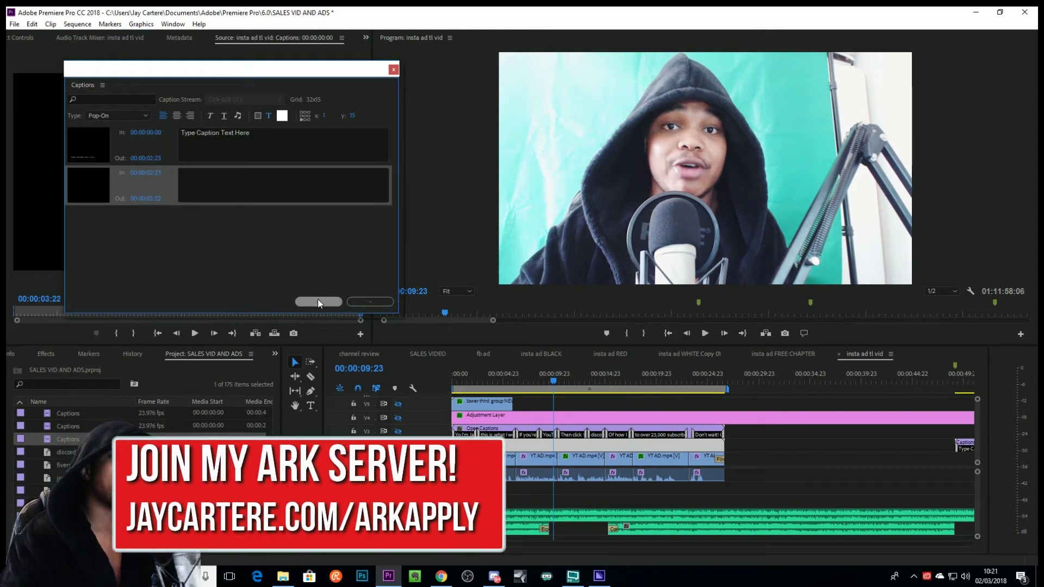
{"action": "left_click", "coordinate": [253, 189]}
{"action": "type", "text": "BOBS UR UN"}
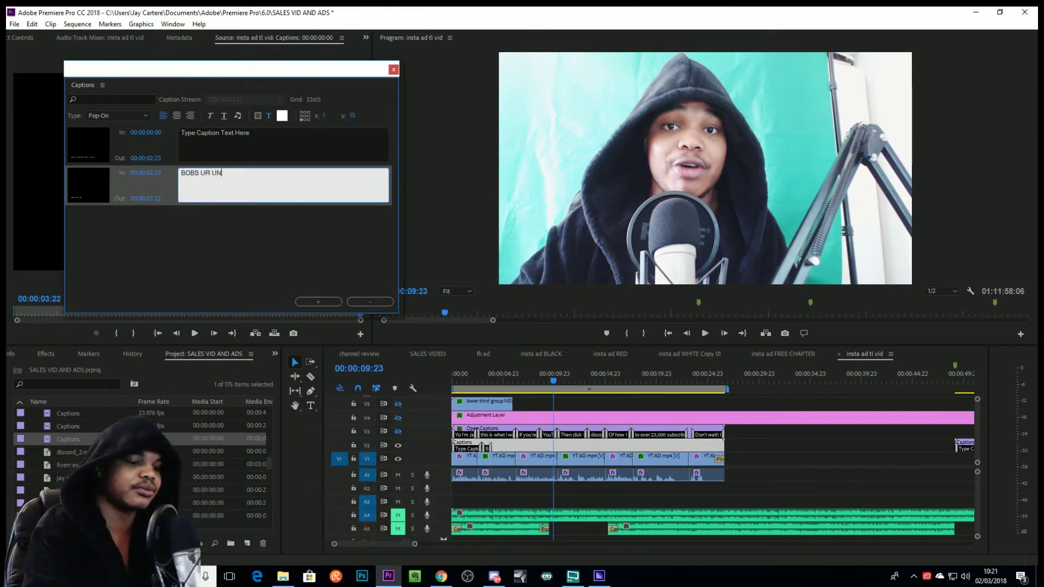
{"action": "type", "text": "CLE"}
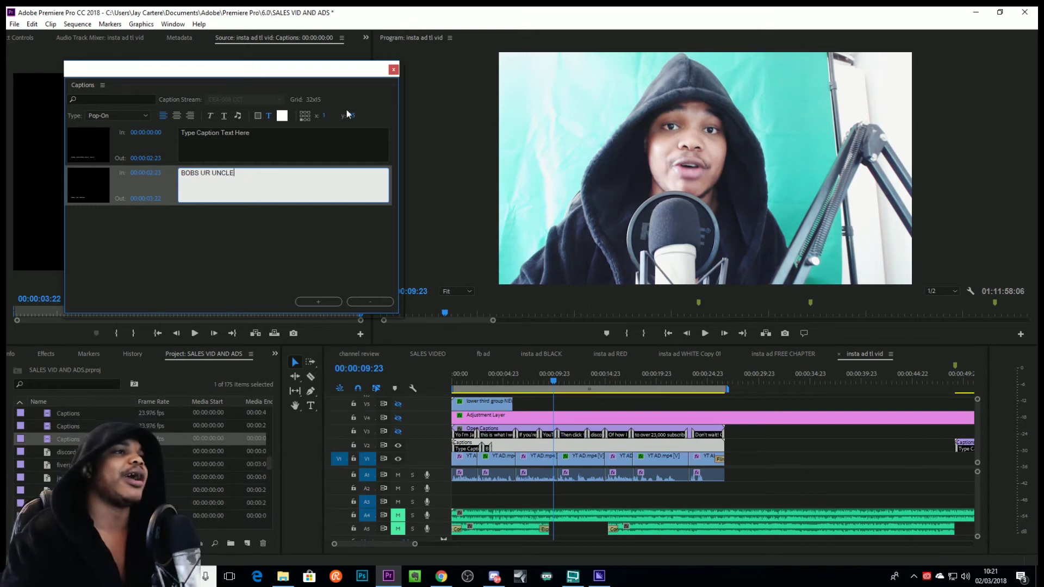
{"action": "left_click", "coordinate": [394, 69]}
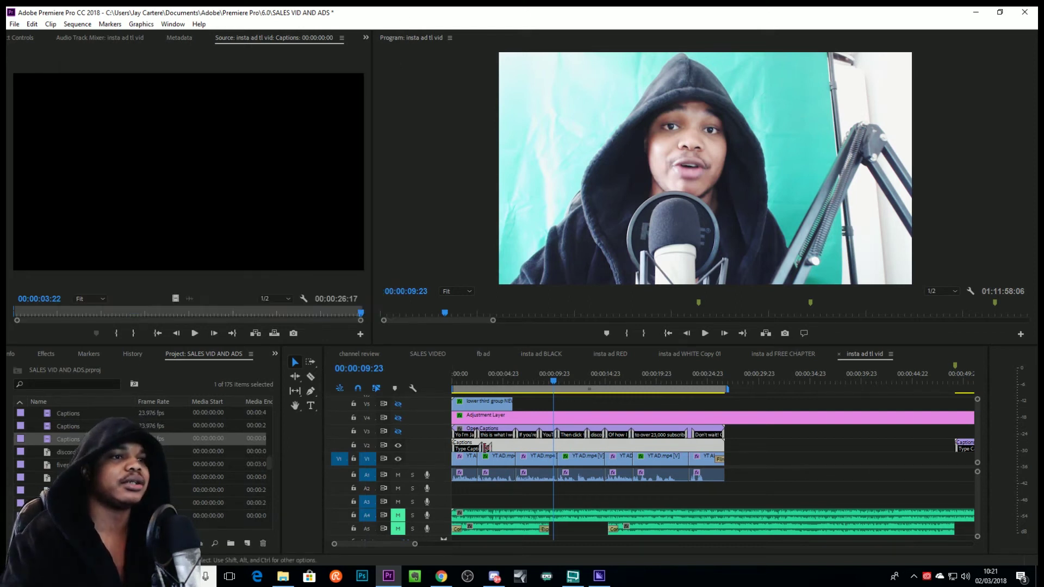
- Keep the caption clip at the sequence start and lengthen the BOBS UR UNCLE caption
{"action": "left_click_drag", "start_coordinate": [488, 449], "coordinate": [611, 453]}
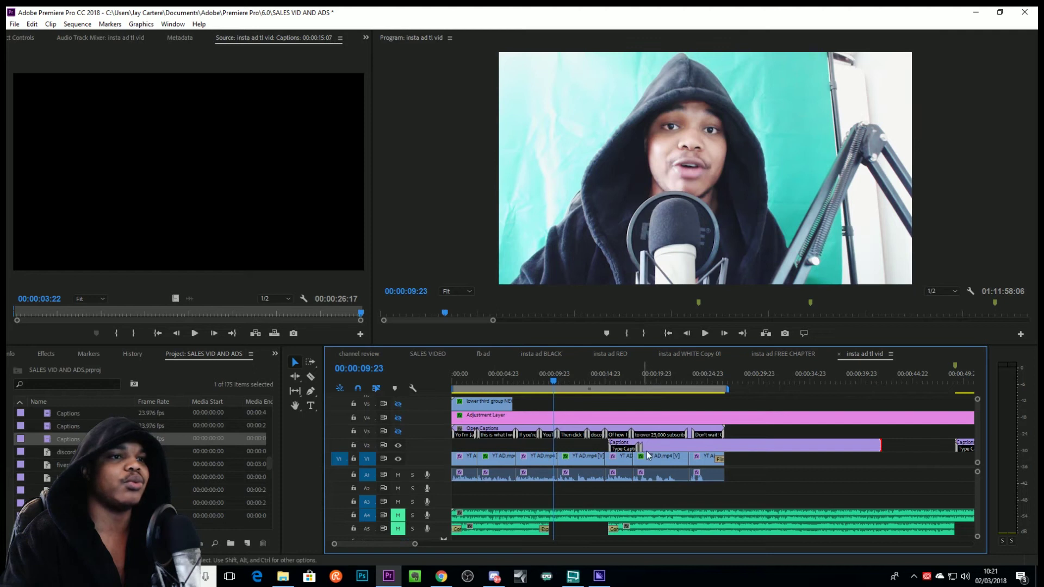
{"action": "left_click_drag", "start_coordinate": [392, 430], "coordinate": [399, 435]}
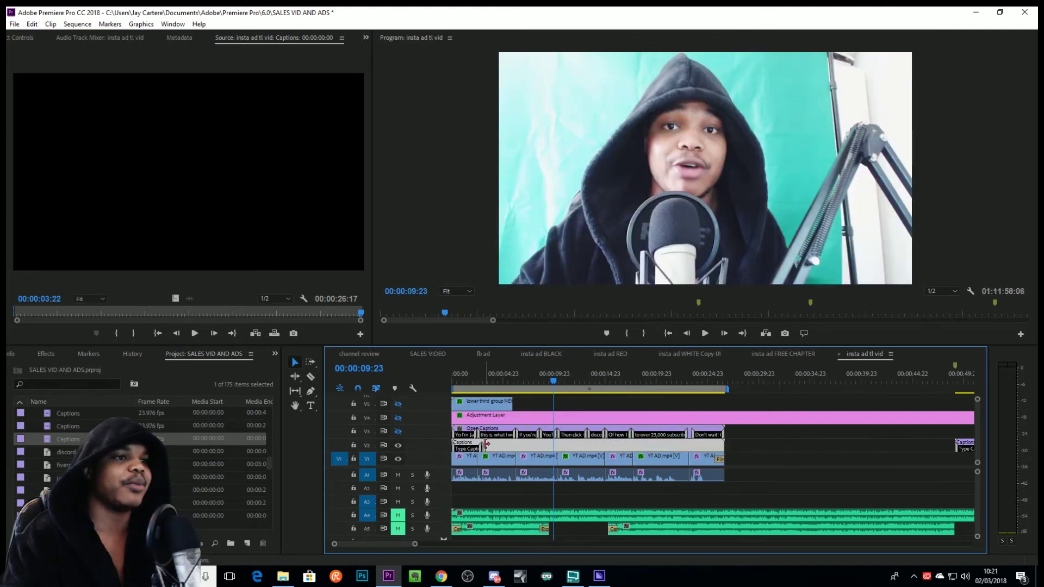
{"action": "left_click_drag", "start_coordinate": [481, 447], "coordinate": [664, 444]}
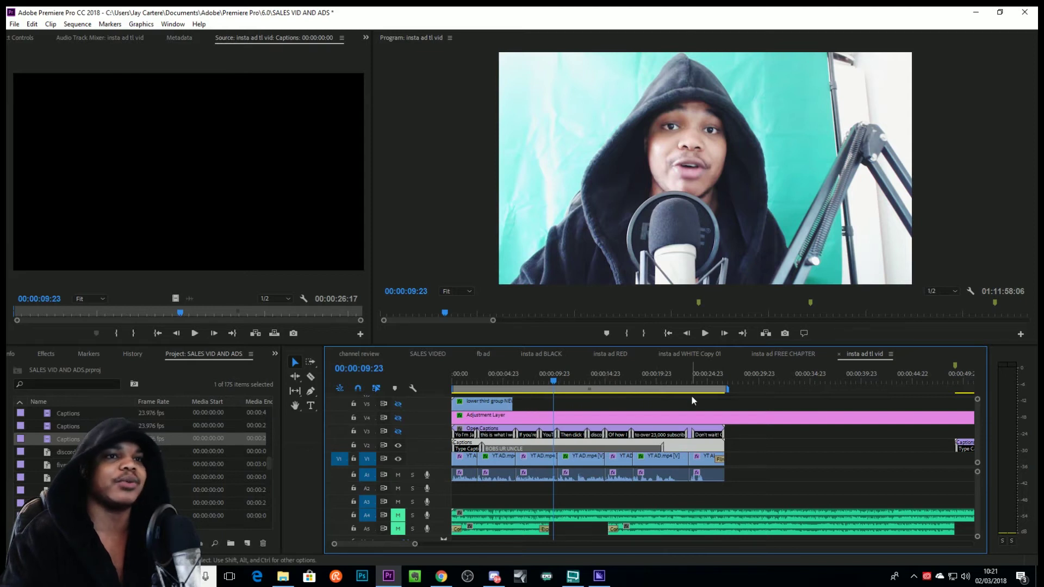
- Toggle caption display in the preview and scrub from 00:00:01:20 to 00:00:09:18
{"action": "left_click", "coordinate": [804, 333]}
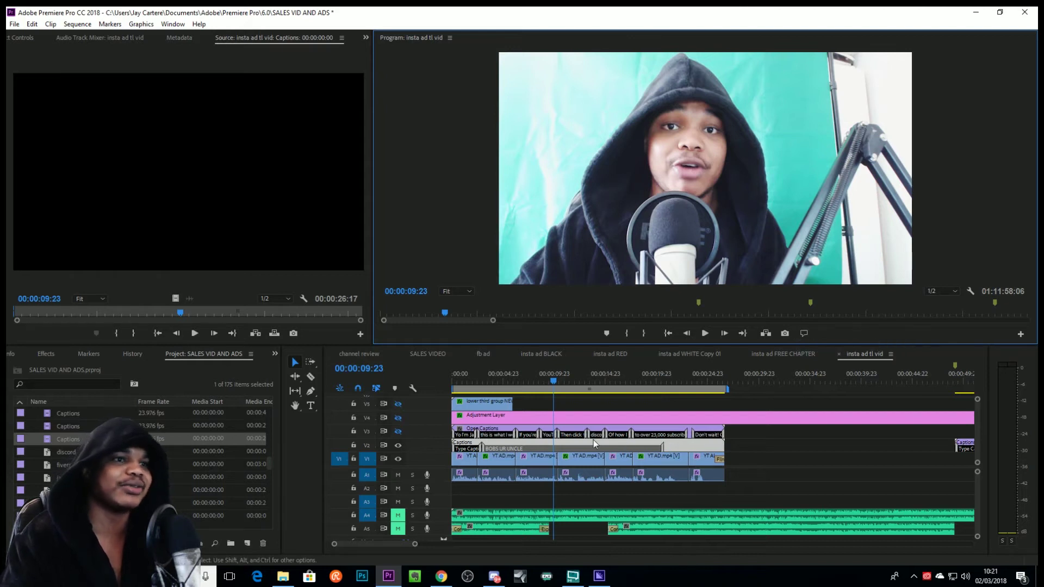
{"action": "left_click_drag", "start_coordinate": [491, 384], "coordinate": [475, 390]}
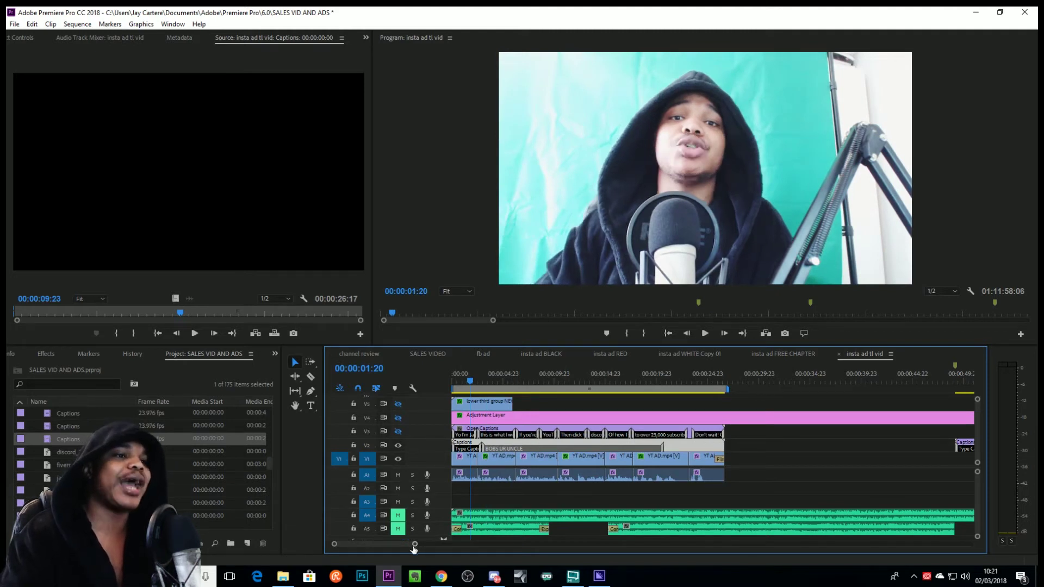
{"action": "left_click_drag", "start_coordinate": [415, 544], "coordinate": [380, 544]}
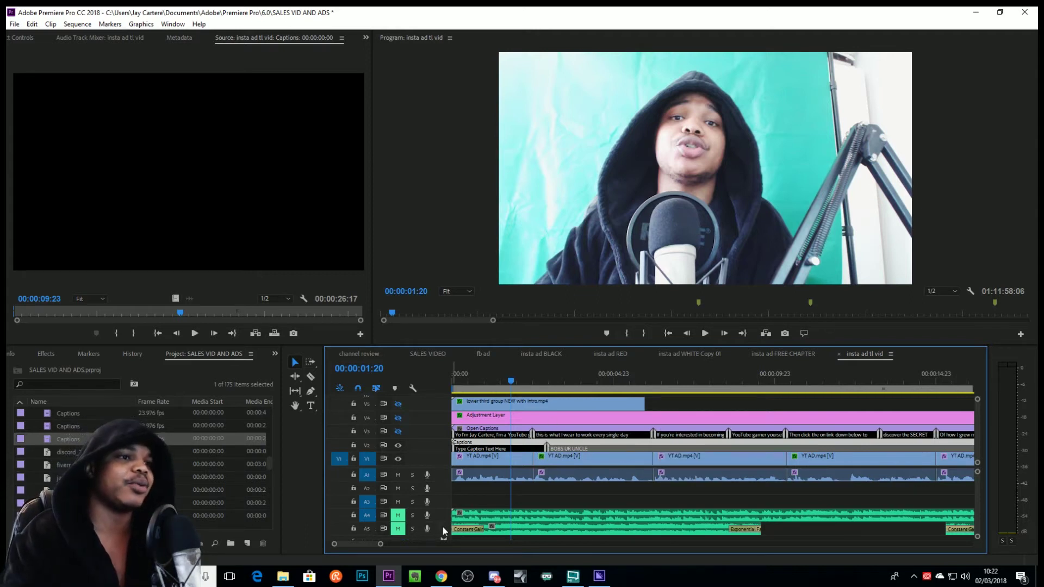
{"action": "left_click_drag", "start_coordinate": [377, 545], "coordinate": [430, 545]}
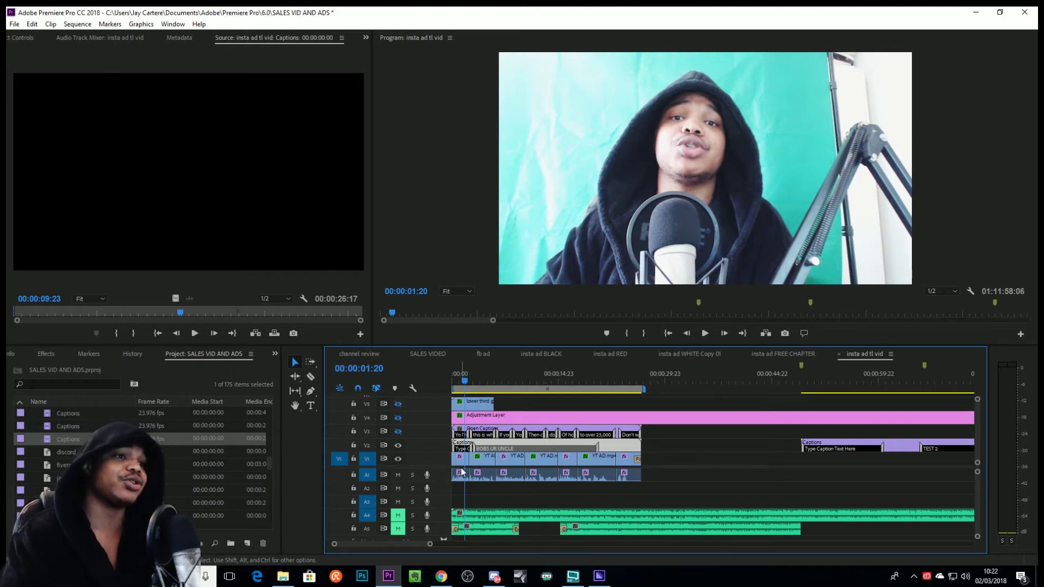
{"action": "left_click", "coordinate": [473, 382]}
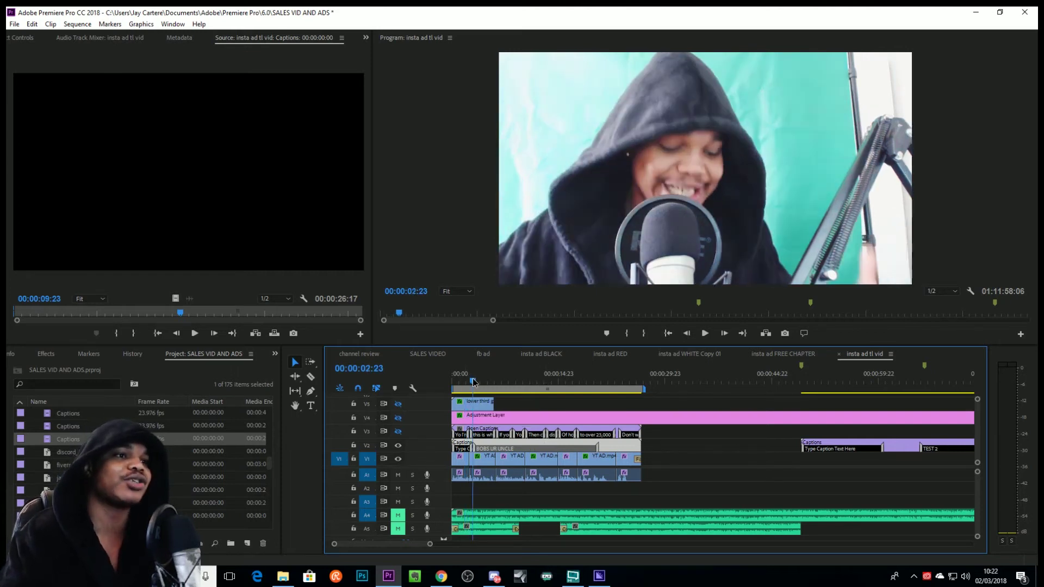
{"action": "left_click_drag", "start_coordinate": [473, 382], "coordinate": [521, 382]}
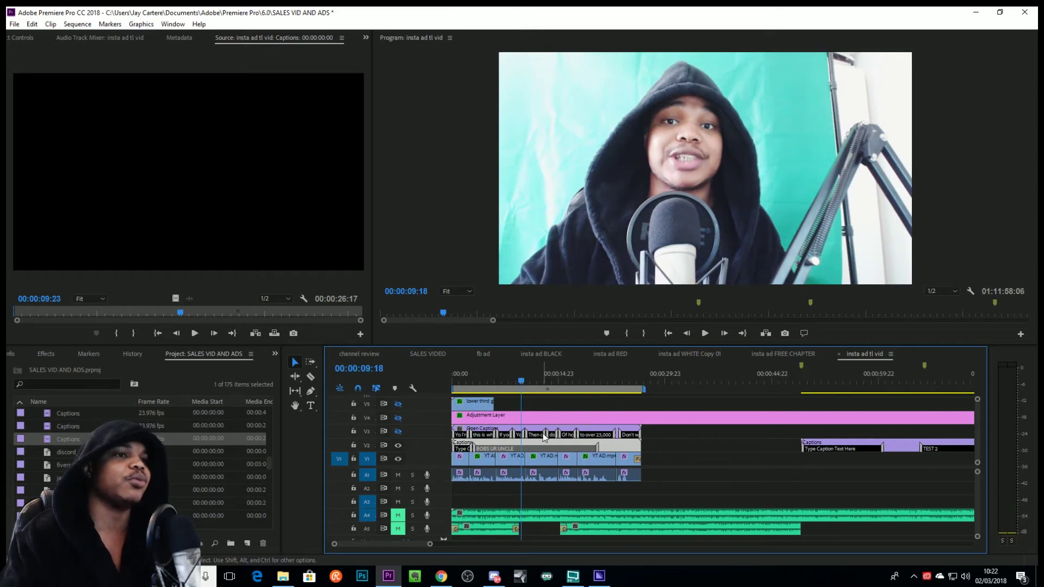
{"action": "left_click", "coordinate": [14, 25]}
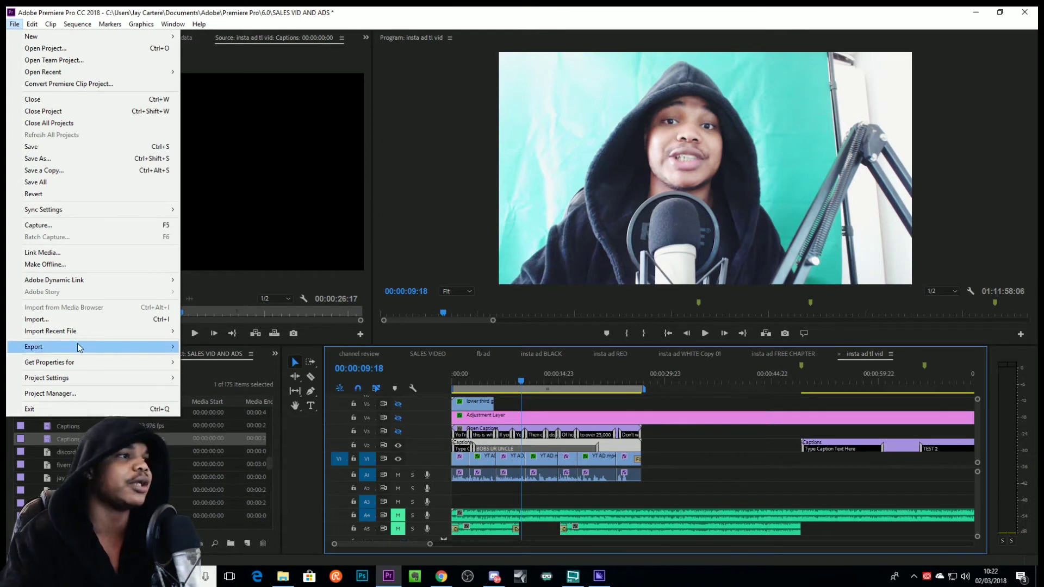
{"action": "mouse_move", "coordinate": [79, 348]}
{"action": "left_click", "coordinate": [213, 352]}
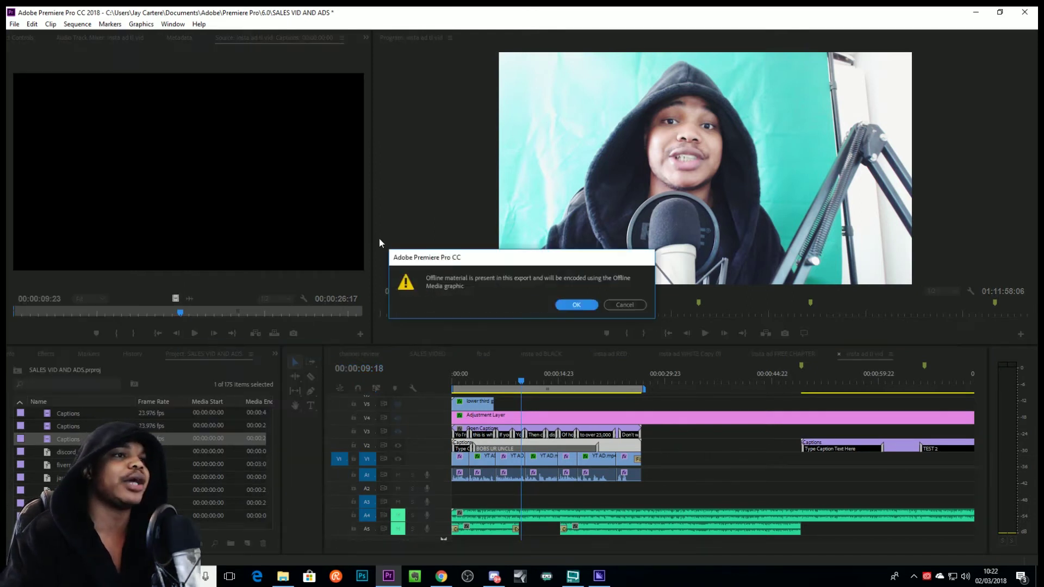
{"action": "left_click", "coordinate": [578, 308]}
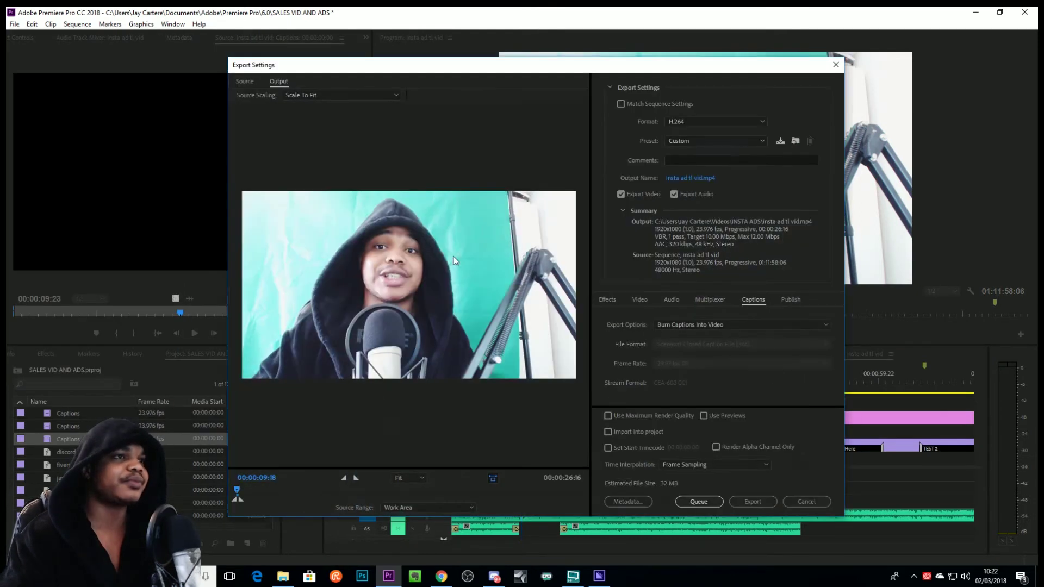
{"action": "left_click", "coordinate": [723, 325]}
{"action": "left_click", "coordinate": [715, 348]}
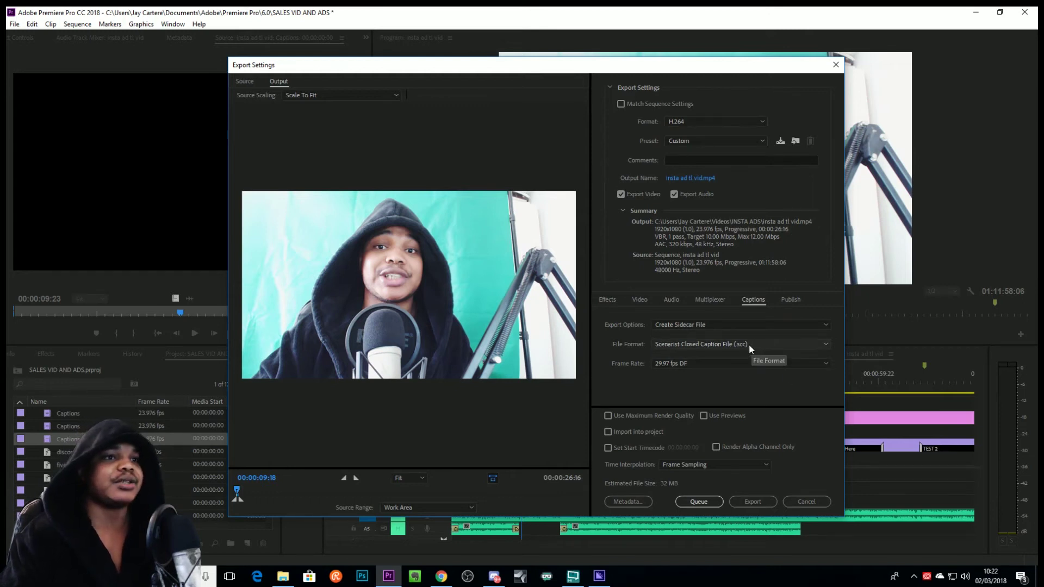
{"action": "left_click", "coordinate": [768, 343]}
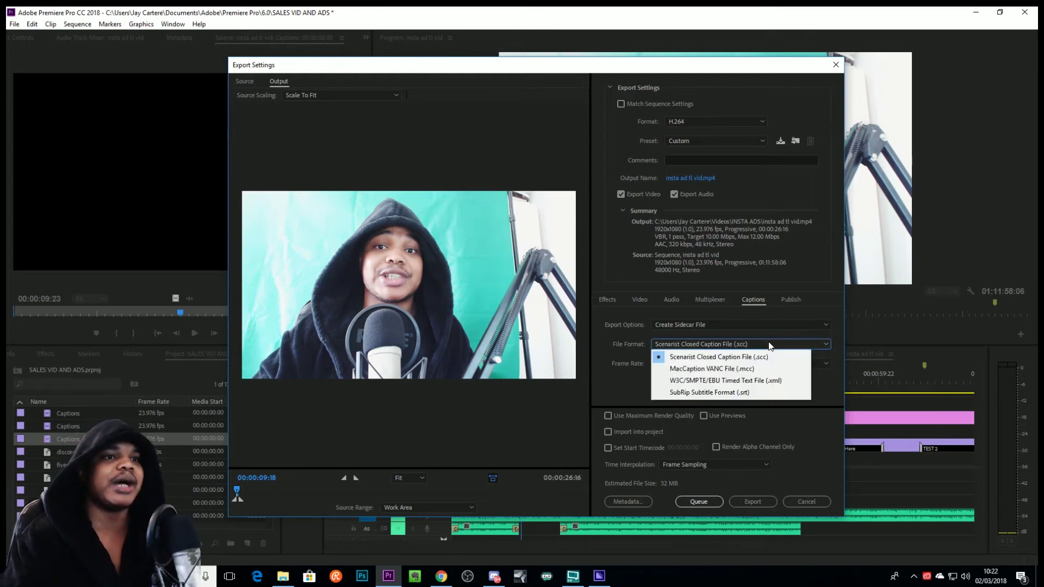
{"action": "left_click", "coordinate": [754, 392]}
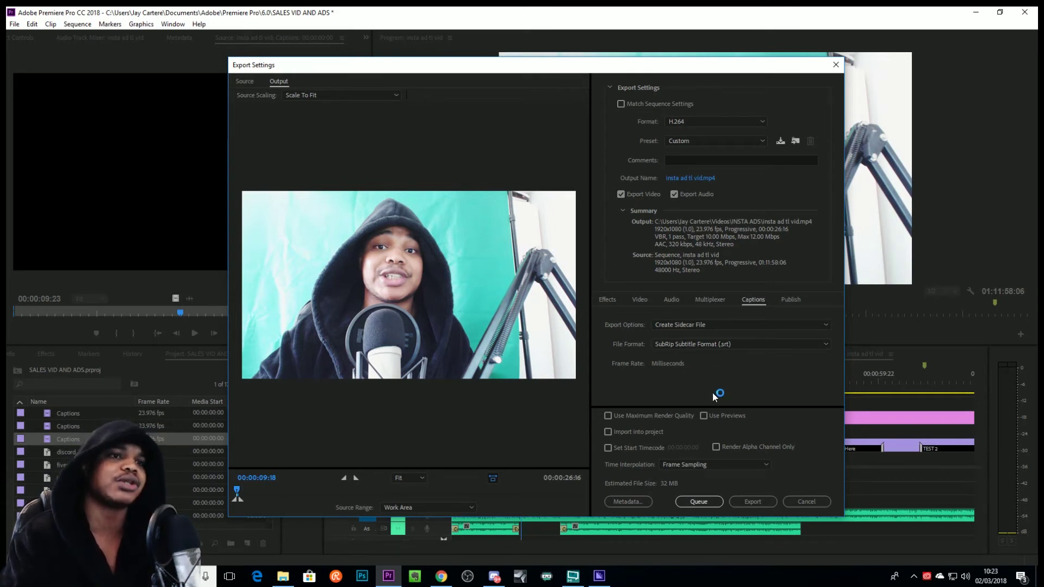
{"action": "left_click", "coordinate": [690, 345]}
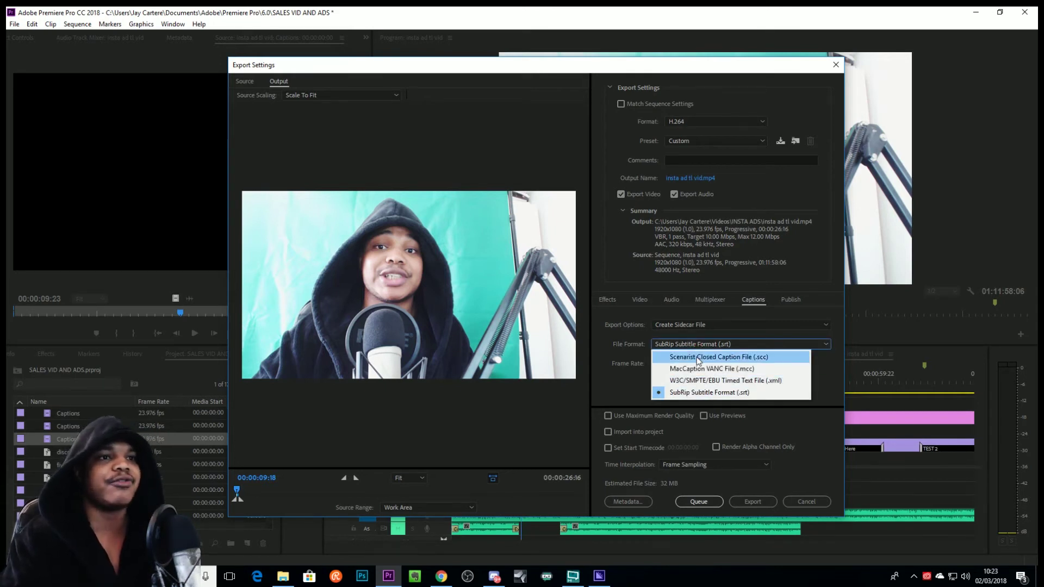
{"action": "left_click", "coordinate": [621, 387]}
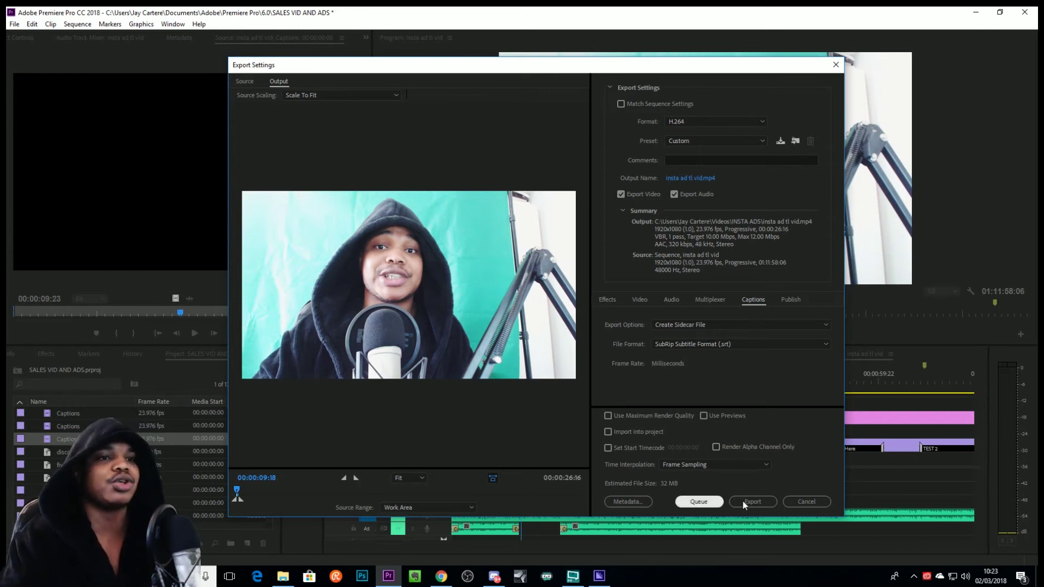
{"action": "left_click", "coordinate": [807, 501]}
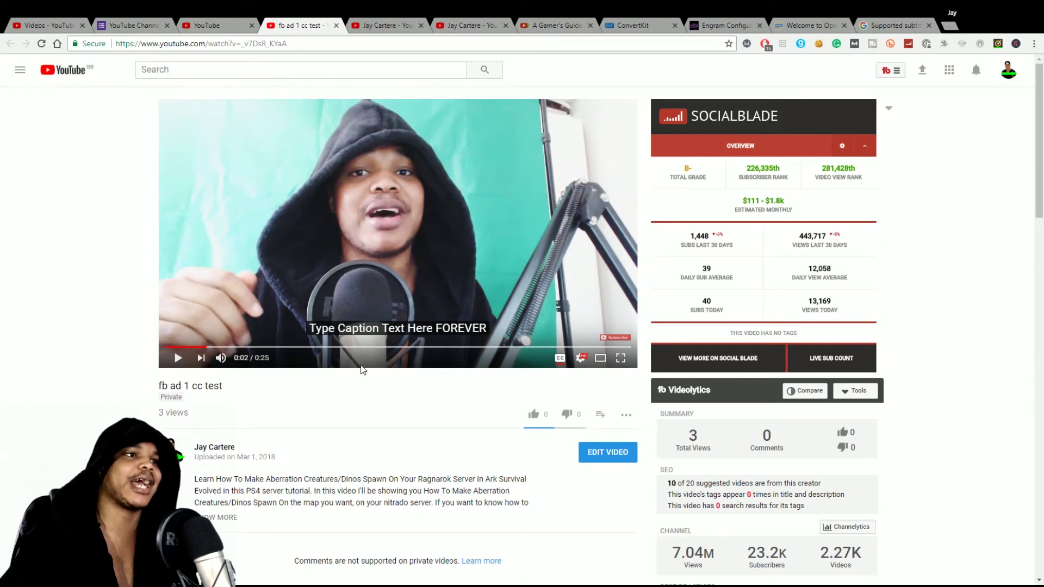
- Turn the video player's subtitles off from the gear menu
{"action": "left_click", "coordinate": [580, 358]}
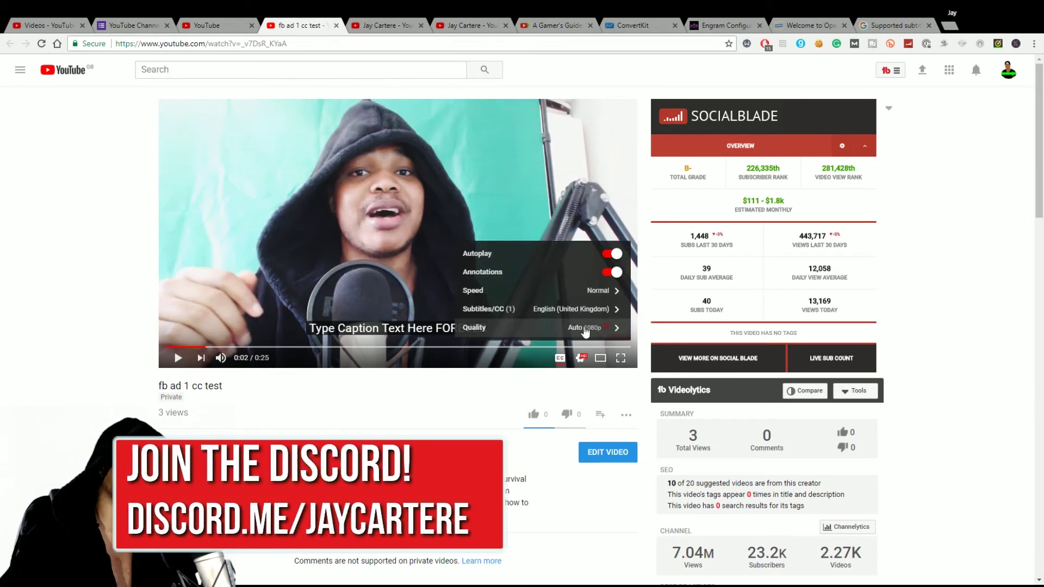
{"action": "left_click", "coordinate": [605, 309]}
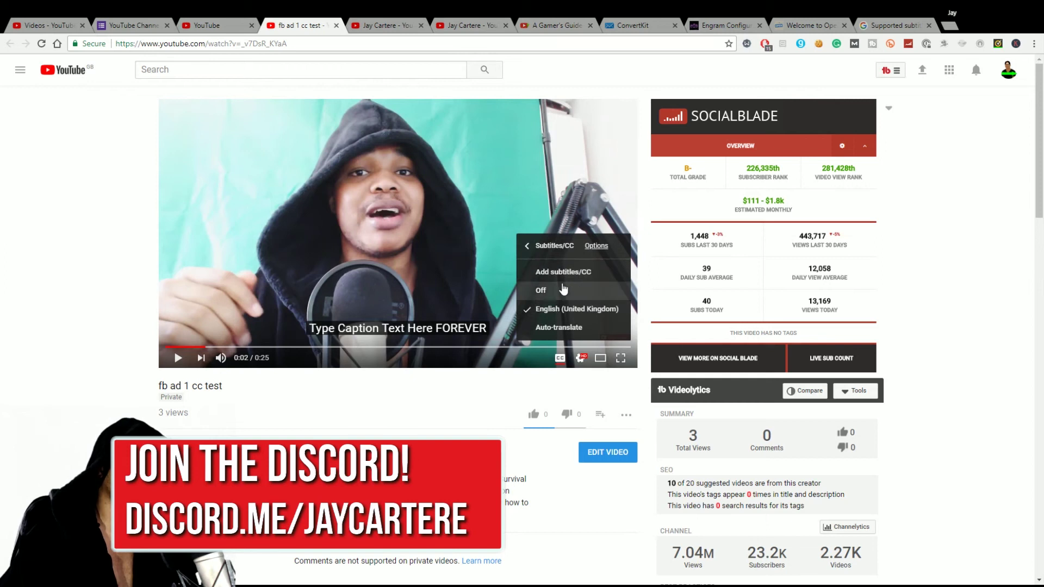
{"action": "left_click", "coordinate": [544, 291]}
{"action": "left_click", "coordinate": [581, 358]}
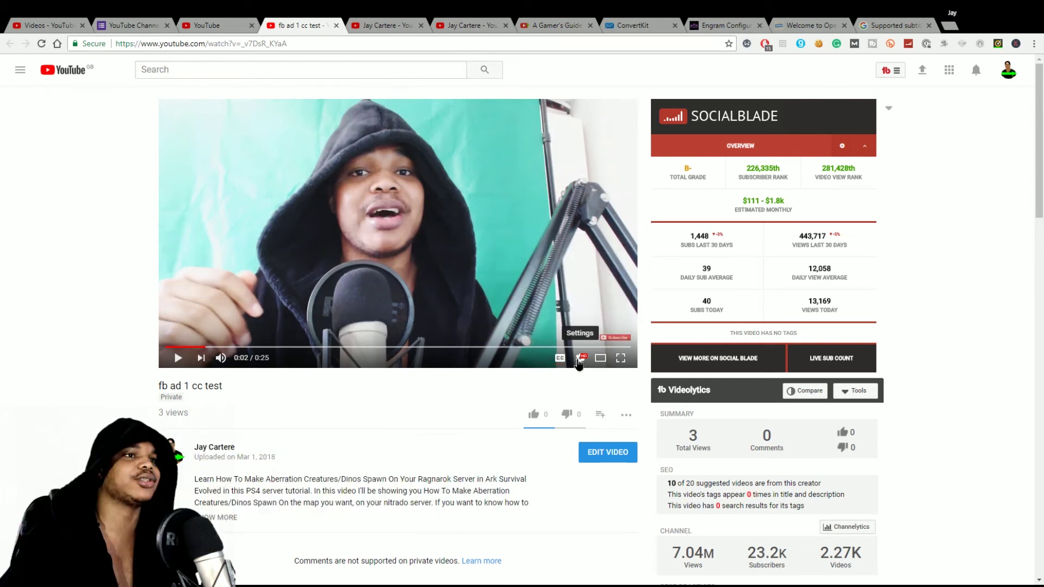
- Turn the English (United Kingdom) subtitles back on in the player
{"action": "left_click", "coordinate": [581, 358]}
{"action": "left_click", "coordinate": [580, 315]}
{"action": "left_click", "coordinate": [576, 315]}
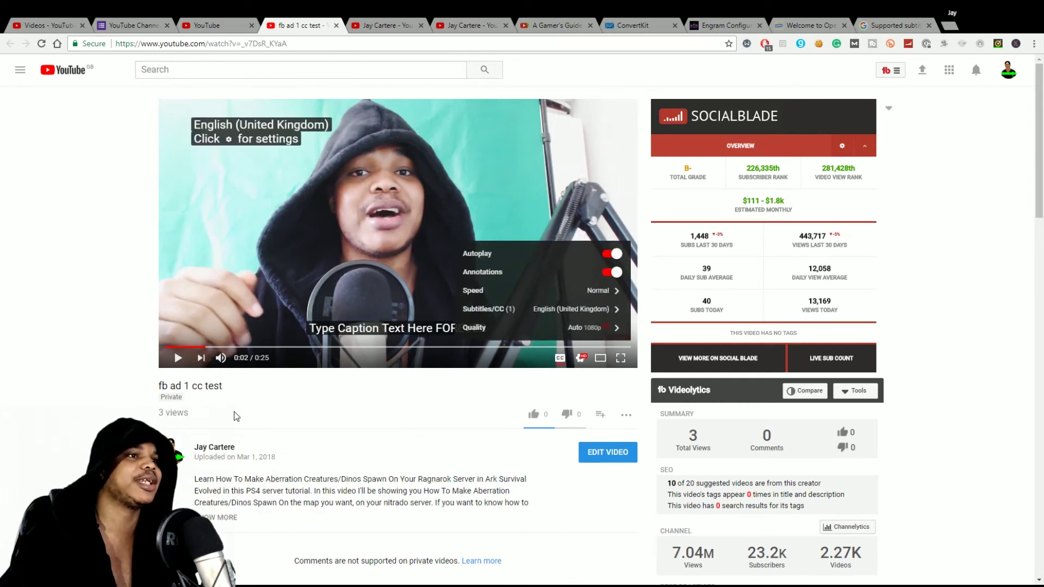
{"action": "left_click", "coordinate": [215, 25]}
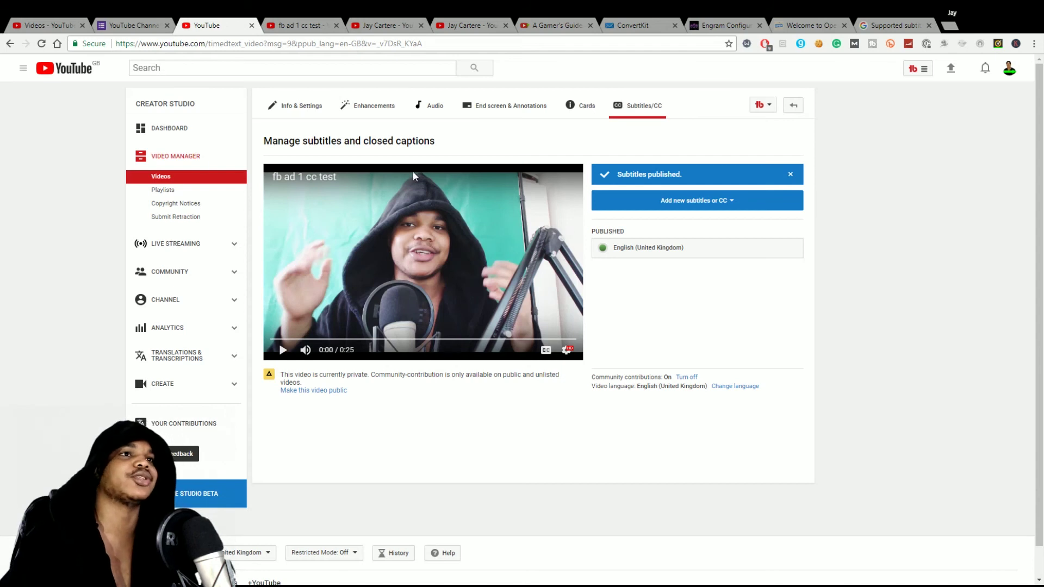
{"action": "left_click", "coordinate": [305, 25]}
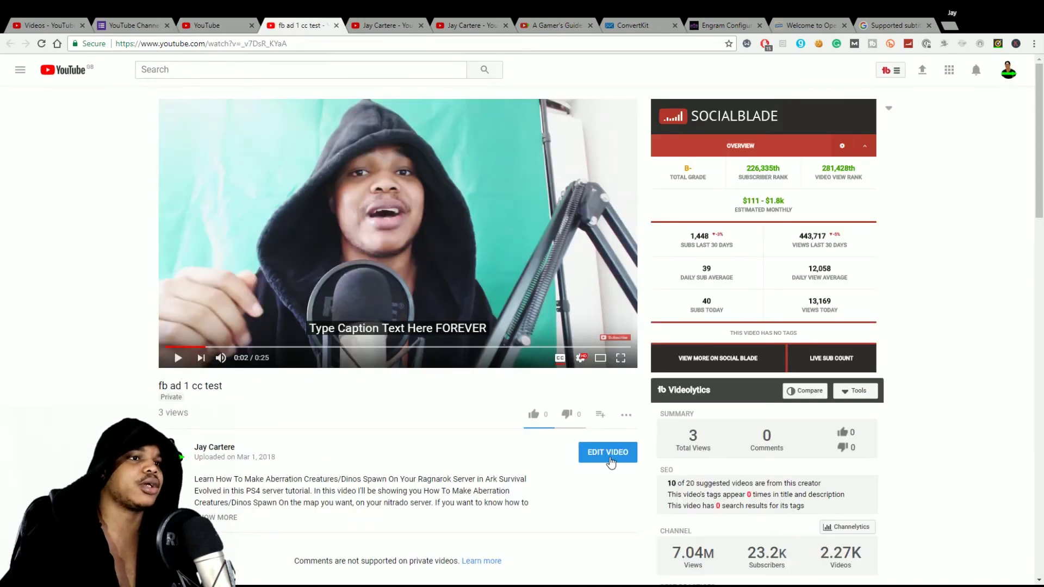
- Scroll the watch page, dismiss the extra-options menu and playlist panel, and hide the captions
{"action": "scroll", "coordinate": [600, 454], "scroll_direction": "down", "scroll_amount": 2}
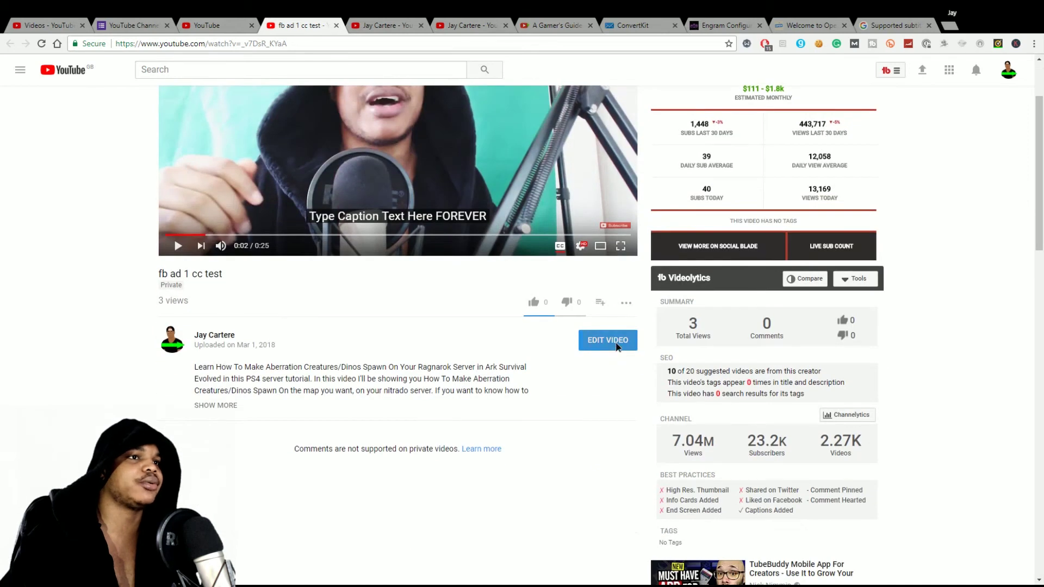
{"action": "left_click", "coordinate": [627, 301]}
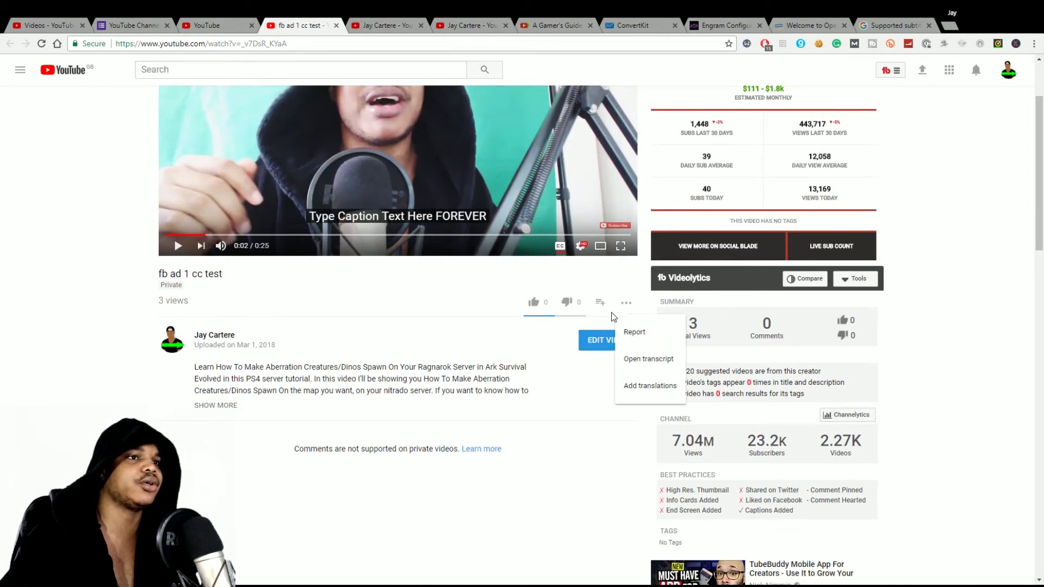
{"action": "left_click", "coordinate": [600, 307]}
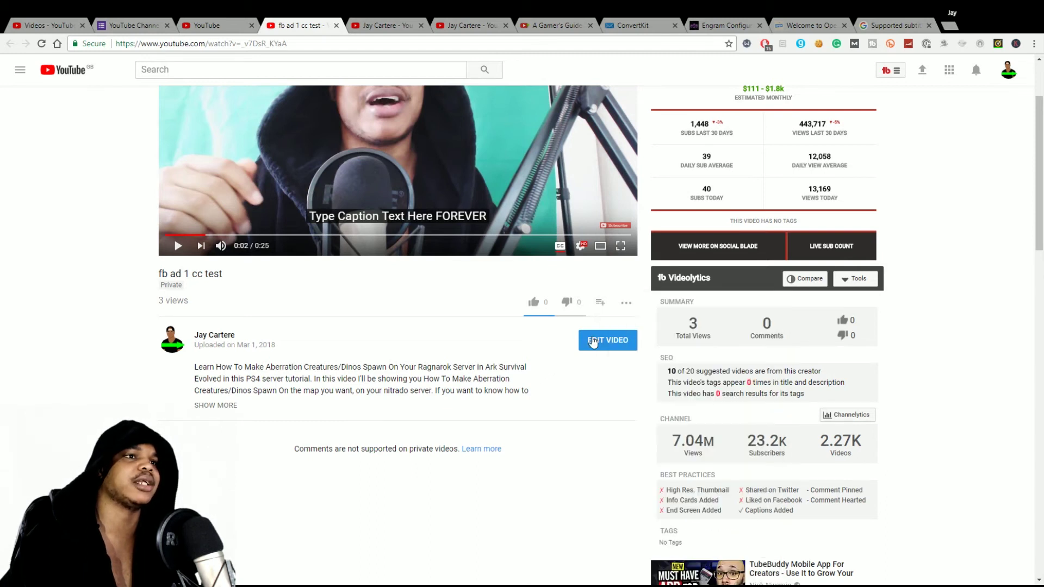
{"action": "left_click", "coordinate": [543, 374]}
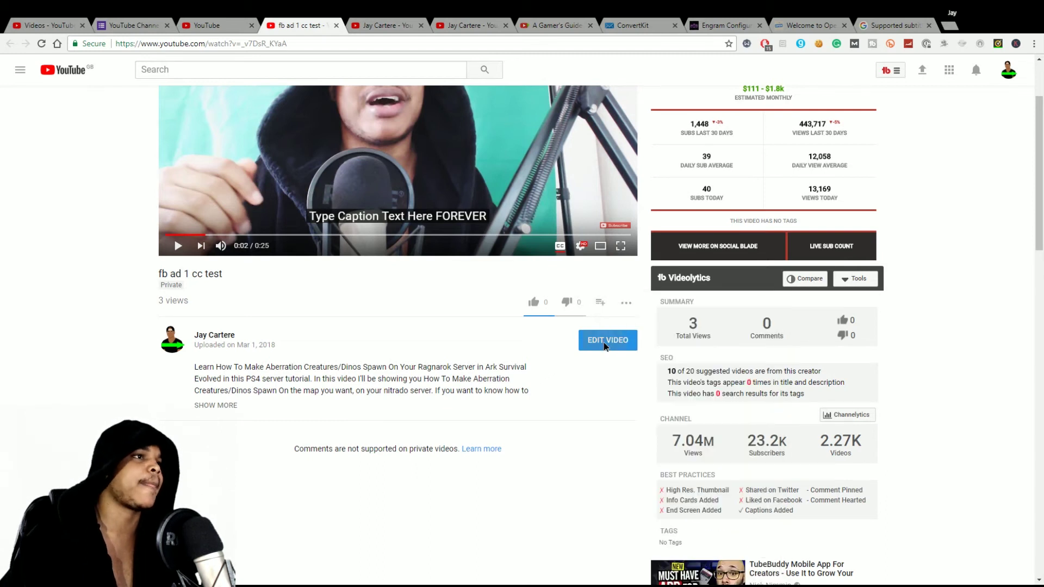
{"action": "left_click", "coordinate": [559, 247]}
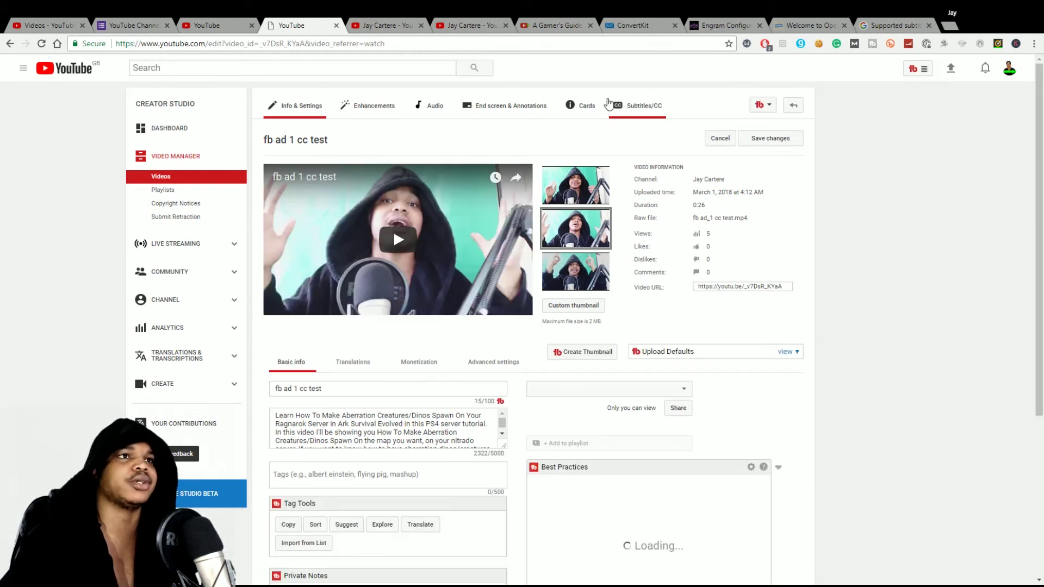
- Add new English (United Kingdom) subtitles, discarding the published track, and choose to upload a file
{"action": "left_click", "coordinate": [643, 112]}
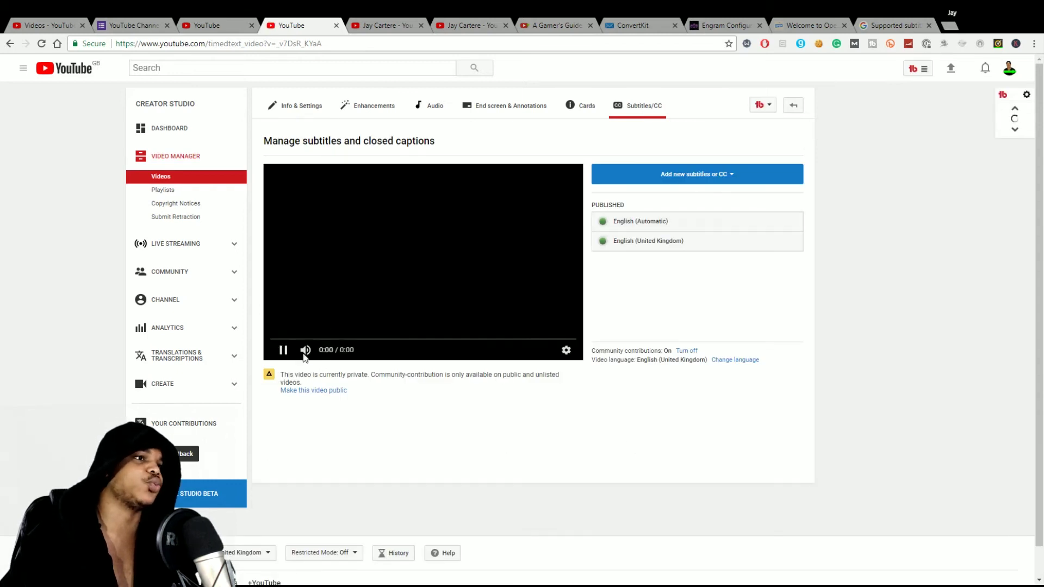
{"action": "left_click", "coordinate": [305, 351]}
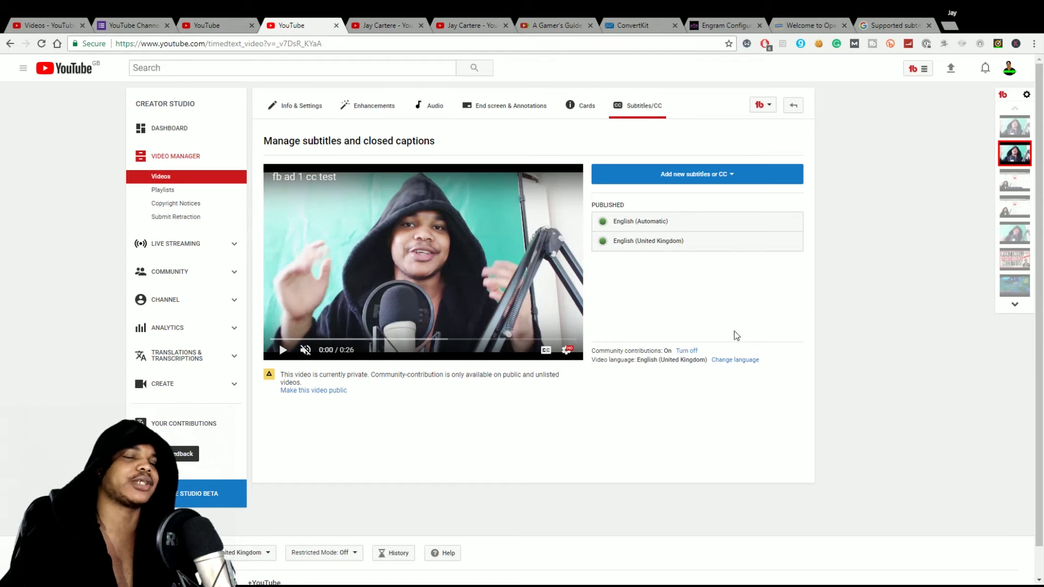
{"action": "left_click", "coordinate": [722, 175]}
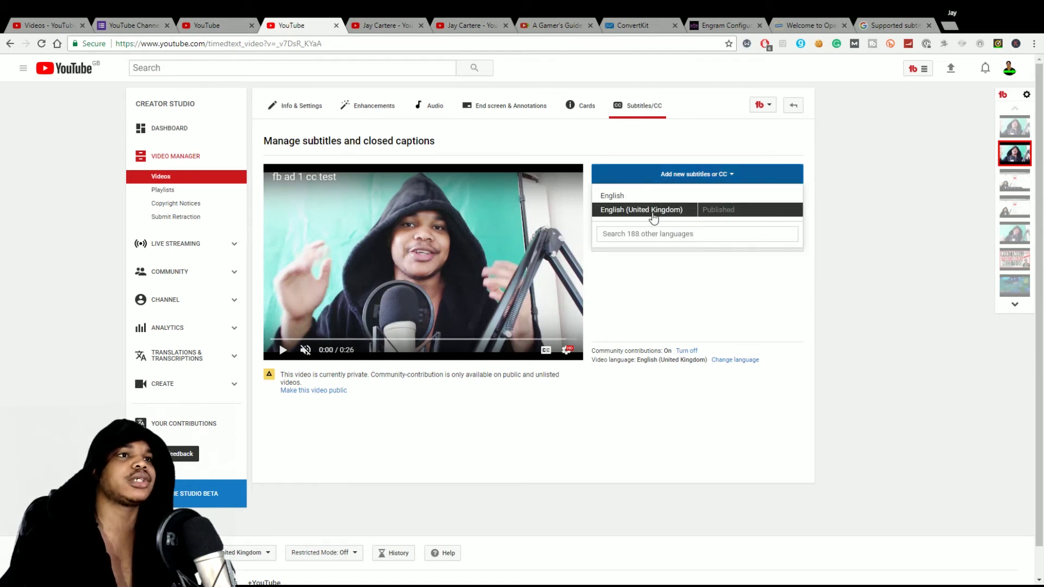
{"action": "left_click", "coordinate": [625, 213]}
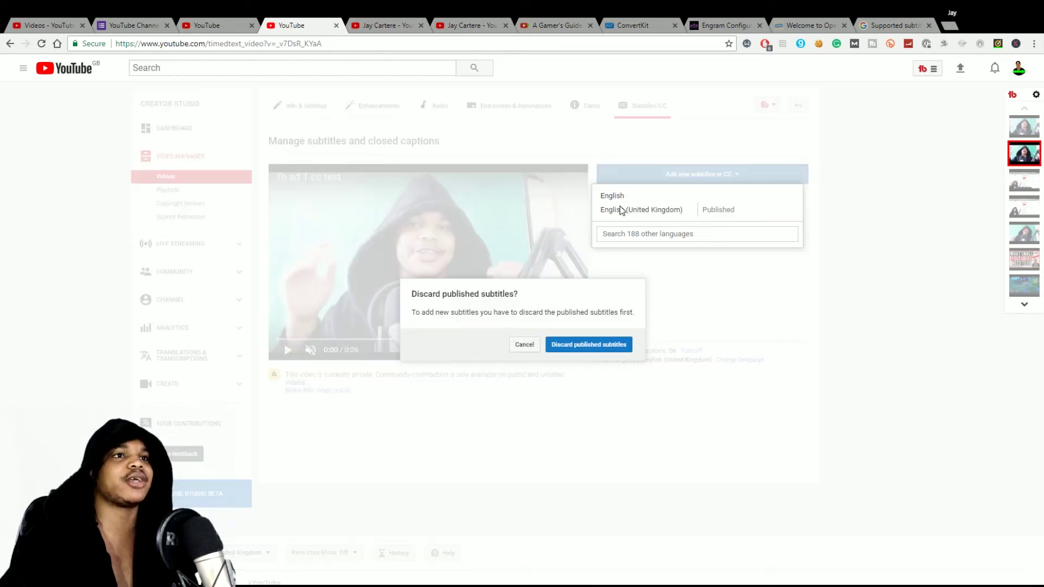
{"action": "left_click", "coordinate": [580, 348]}
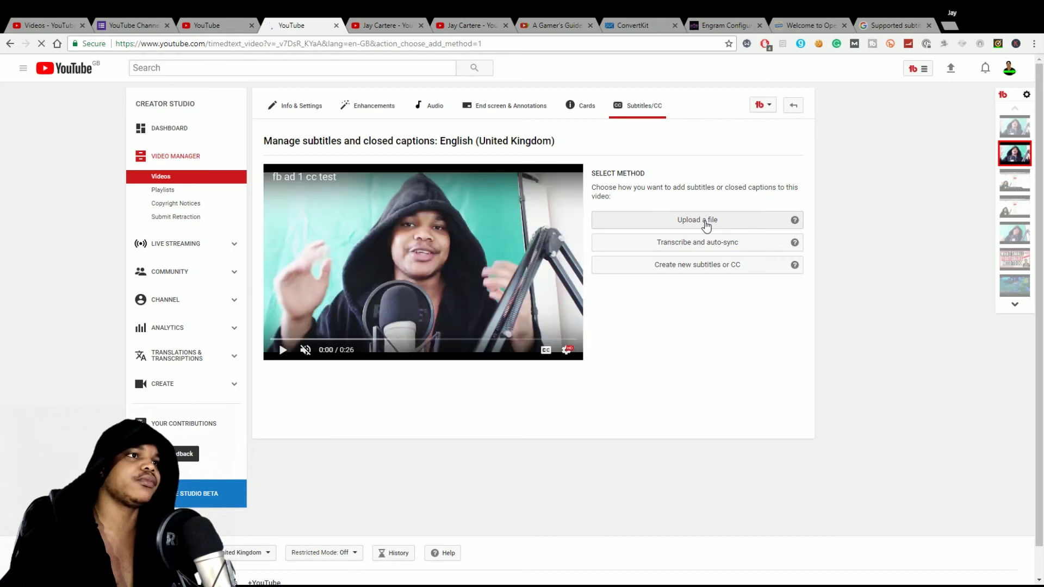
{"action": "left_click", "coordinate": [771, 265]}
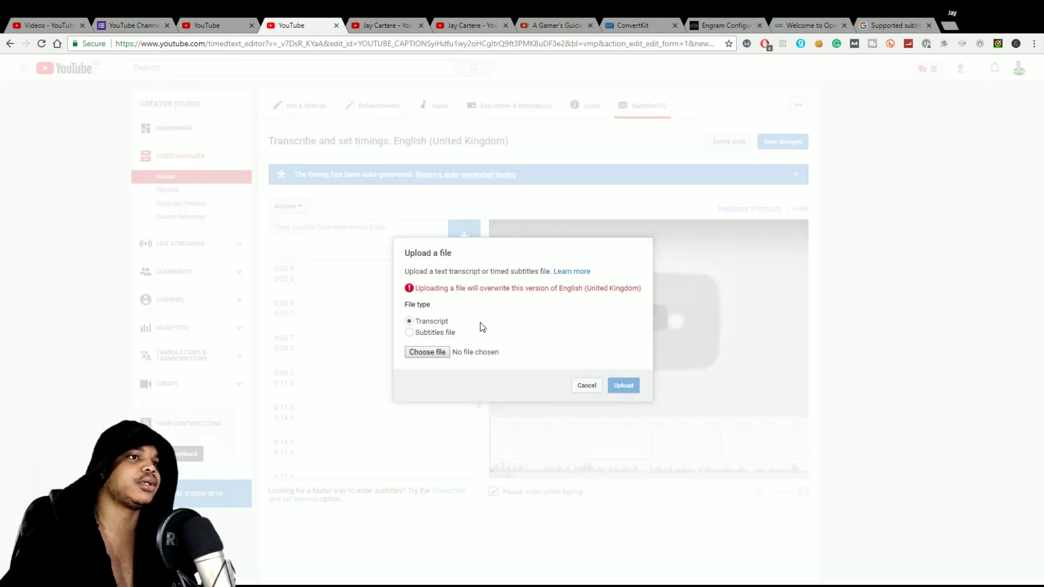
- Set the upload type to Subtitles file and pick the exported SRT captions file
{"action": "left_click", "coordinate": [410, 333]}
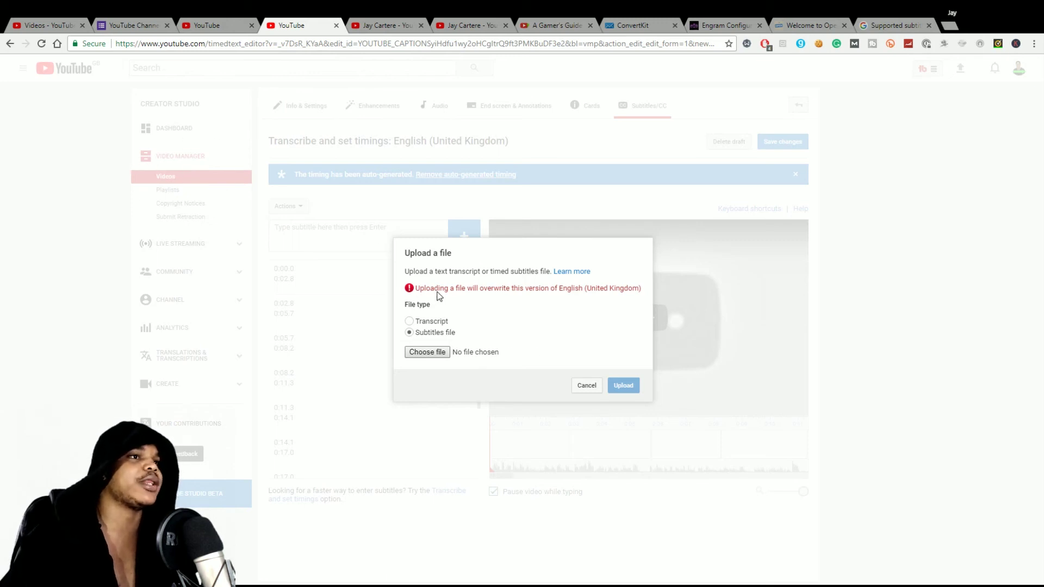
{"action": "left_click", "coordinate": [630, 386]}
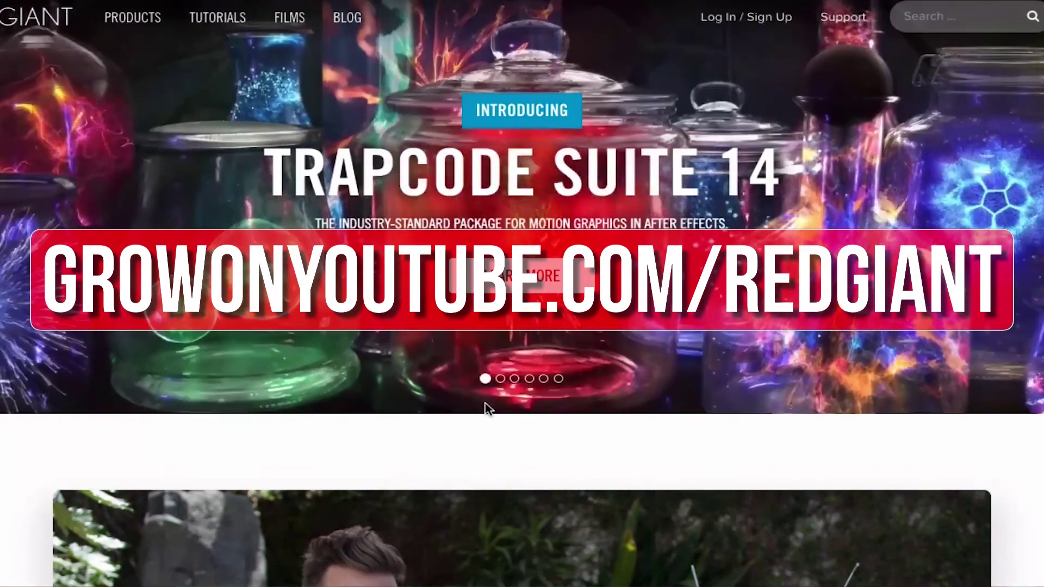
- Scroll through the Trapcode, Universe 2.1 and Magic Bullet Suite 13 pages to the product price grid
{"action": "scroll", "coordinate": [486, 409], "scroll_direction": "down", "scroll_amount": 5}
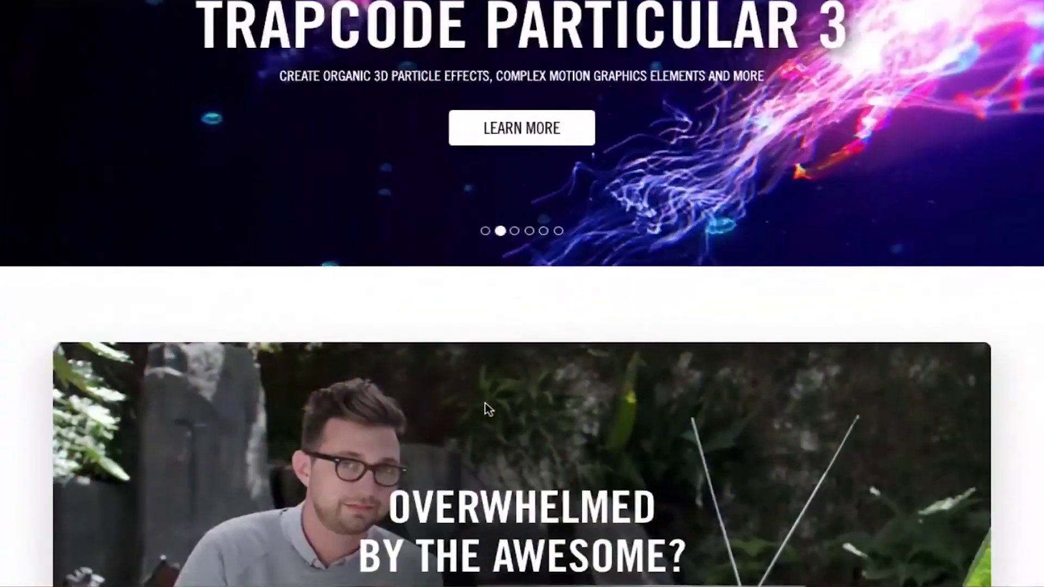
{"action": "scroll", "coordinate": [485, 409], "scroll_direction": "down", "scroll_amount": 4}
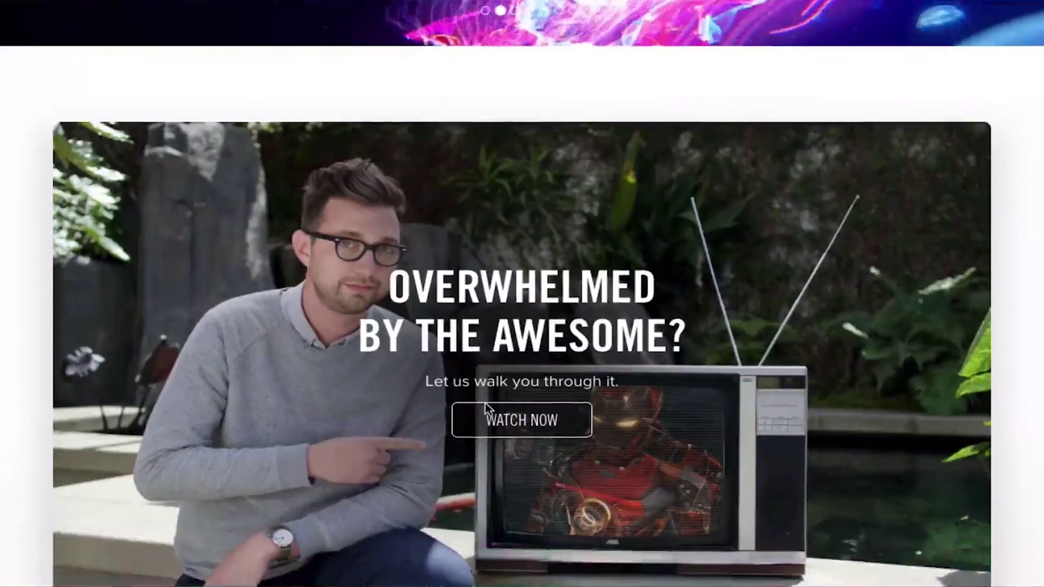
{"action": "scroll", "coordinate": [1034, 443], "scroll_direction": "up", "scroll_amount": 9}
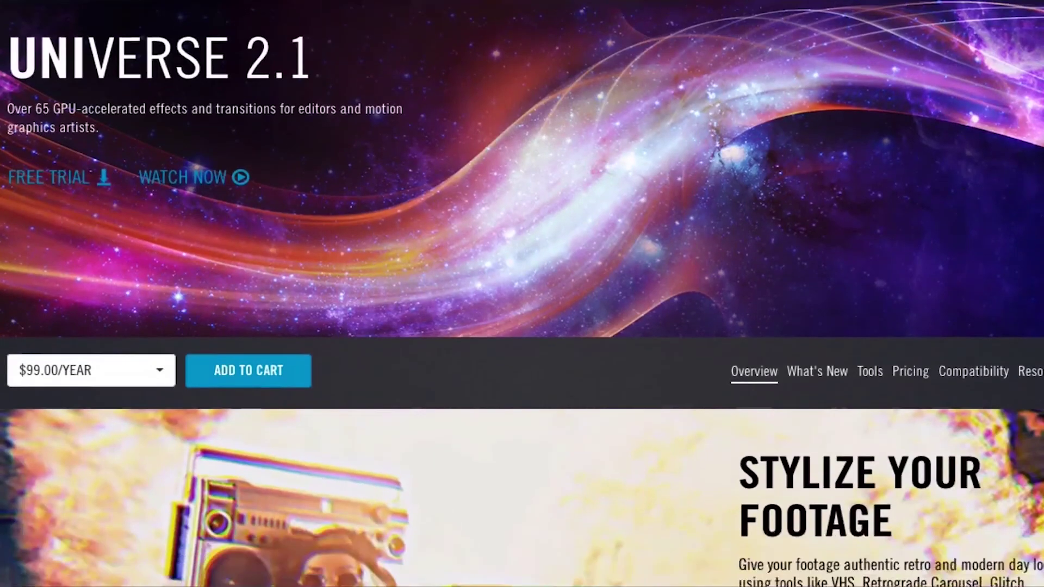
{"action": "scroll", "coordinate": [522, 294], "scroll_direction": "up", "scroll_amount": 3}
{"action": "scroll", "coordinate": [522, 294], "scroll_direction": "up", "scroll_amount": 1}
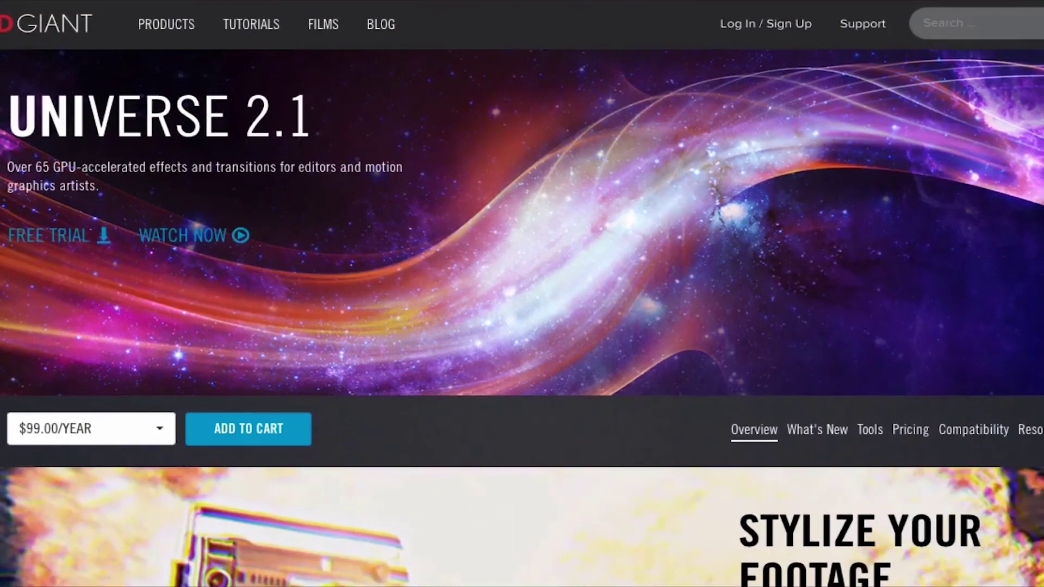
{"action": "scroll", "coordinate": [522, 294], "scroll_direction": "down", "scroll_amount": 6}
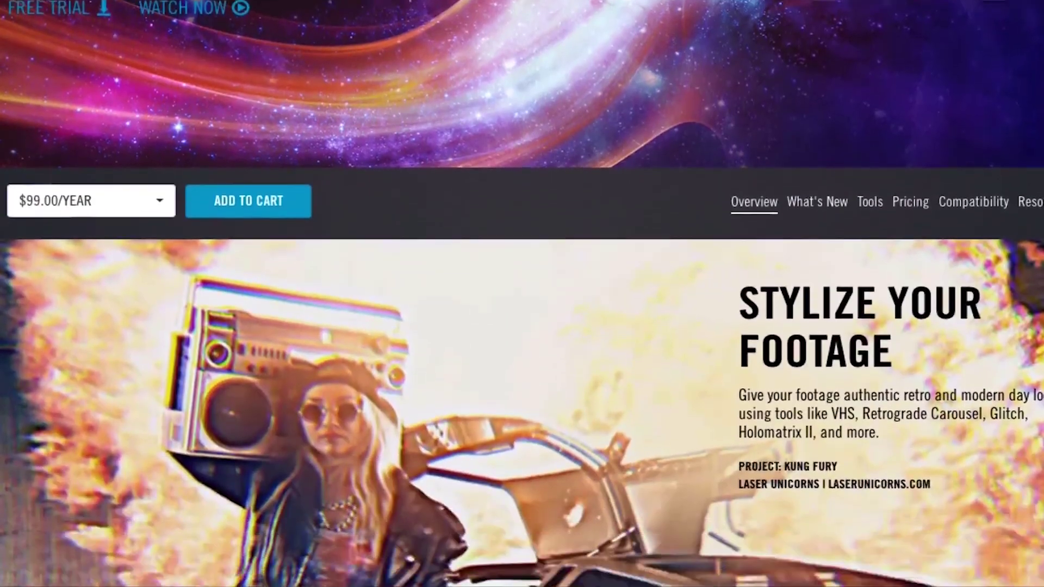
{"action": "scroll", "coordinate": [522, 294], "scroll_direction": "down", "scroll_amount": 5}
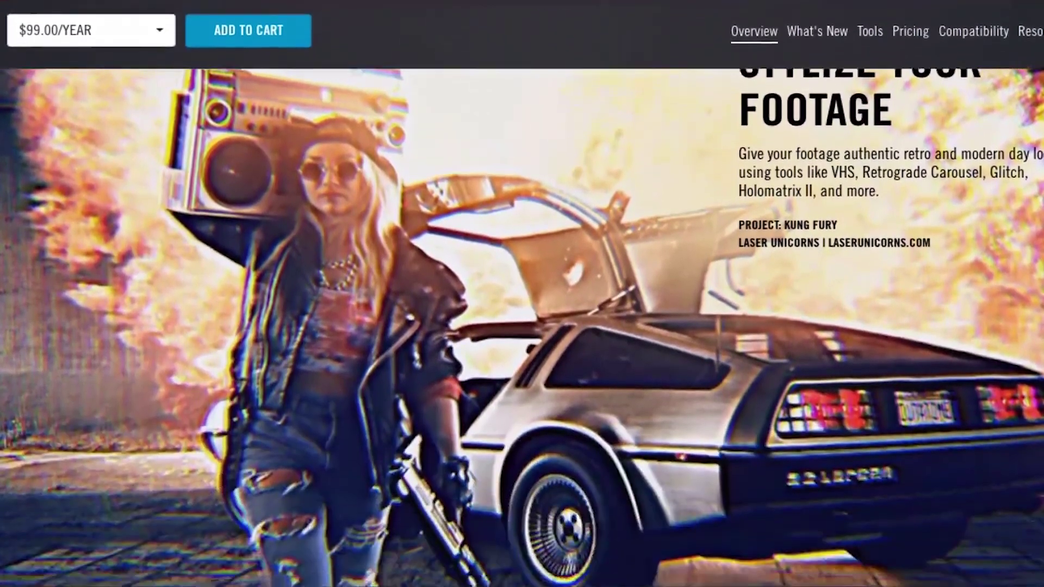
{"action": "scroll", "coordinate": [522, 293], "scroll_direction": "down", "scroll_amount": 6}
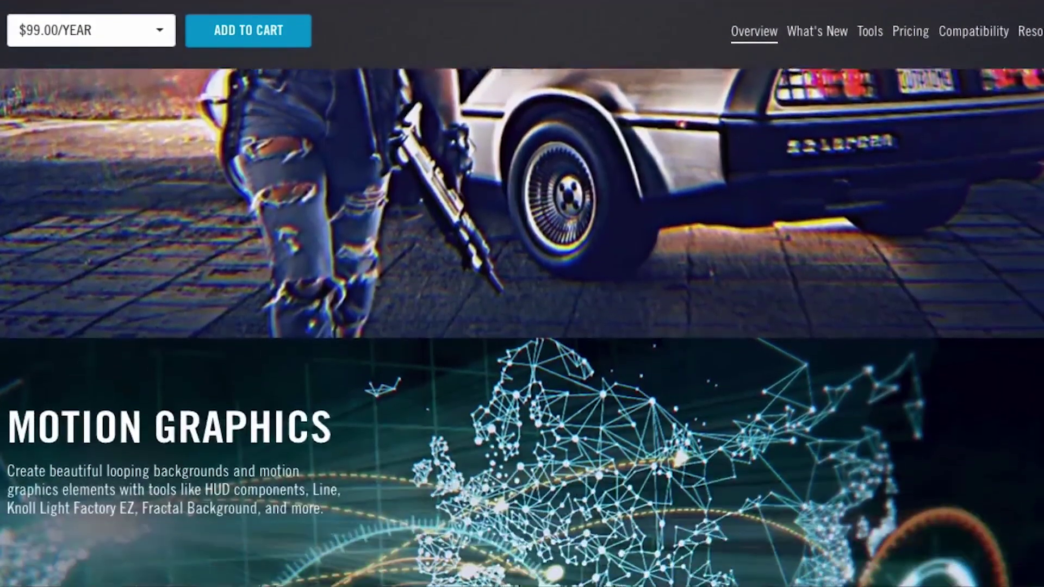
{"action": "scroll", "coordinate": [522, 294], "scroll_direction": "down", "scroll_amount": 6}
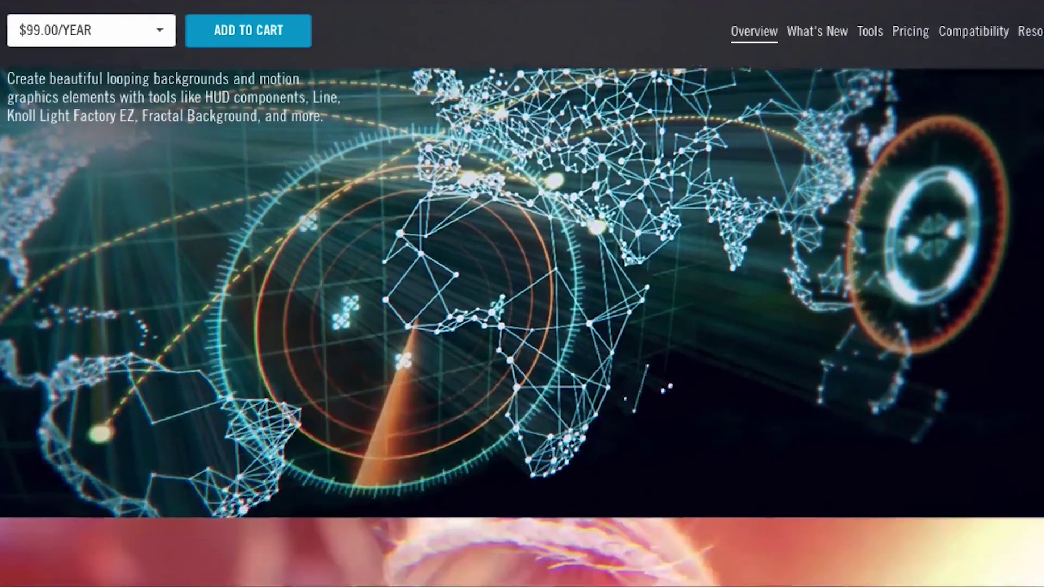
{"action": "scroll", "coordinate": [522, 294], "scroll_direction": "down", "scroll_amount": 6}
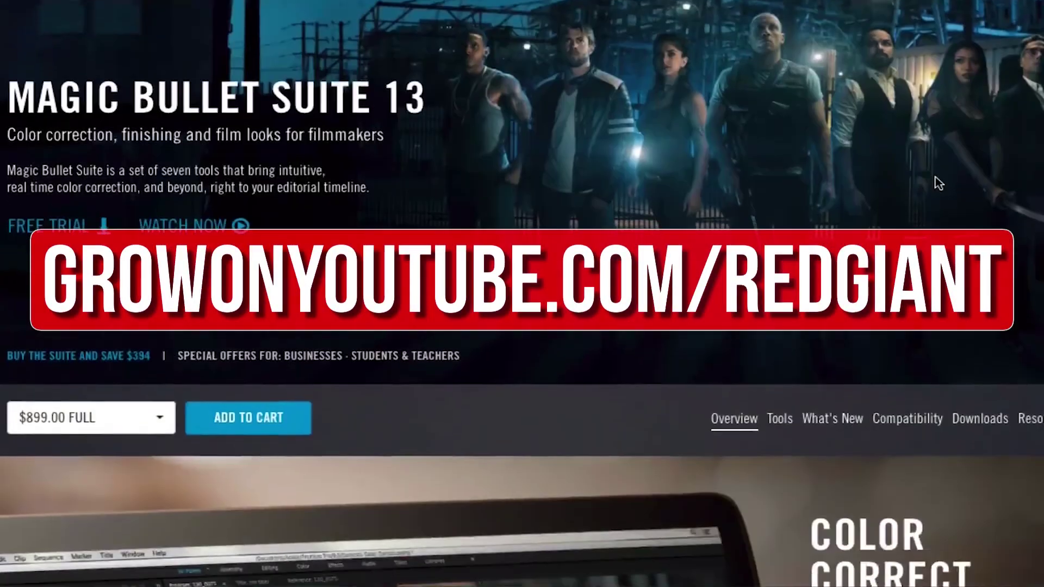
{"action": "scroll", "coordinate": [935, 177], "scroll_direction": "down", "scroll_amount": 1}
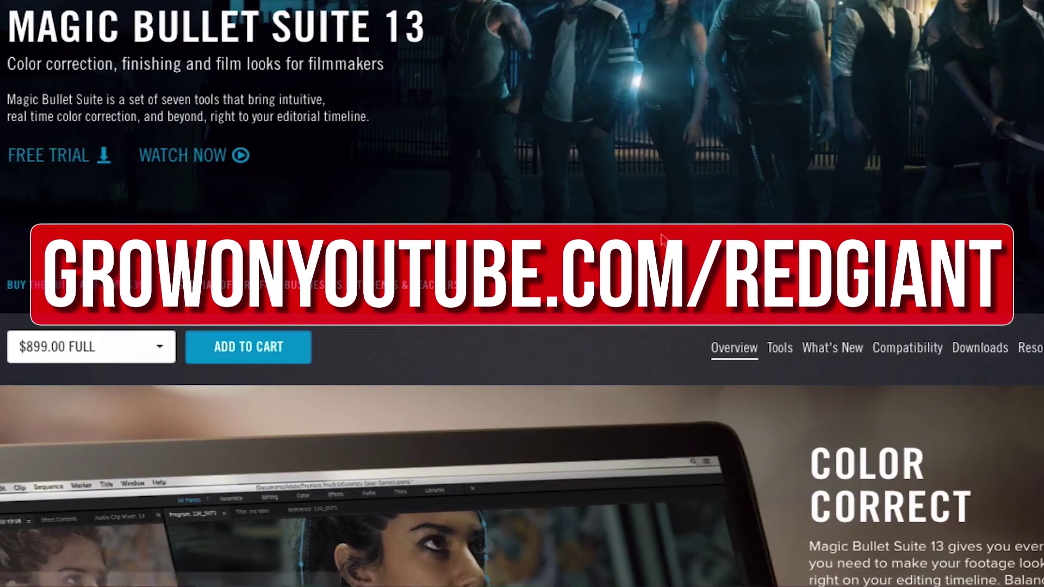
{"action": "scroll", "coordinate": [1043, 213], "scroll_direction": "down", "scroll_amount": 5}
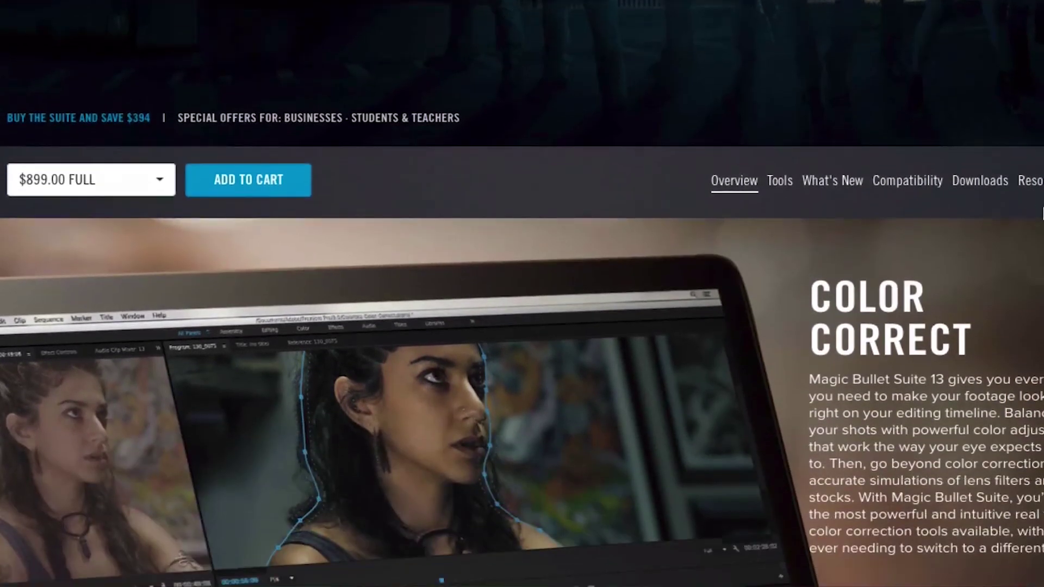
{"action": "scroll", "coordinate": [1043, 213], "scroll_direction": "down", "scroll_amount": 2}
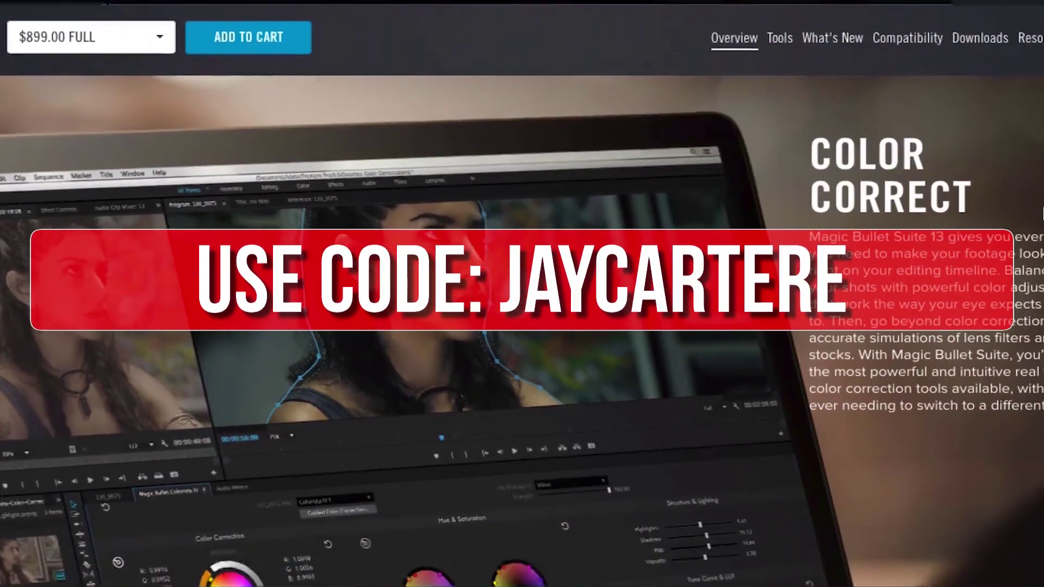
{"action": "scroll", "coordinate": [522, 328], "scroll_direction": "down", "scroll_amount": 2}
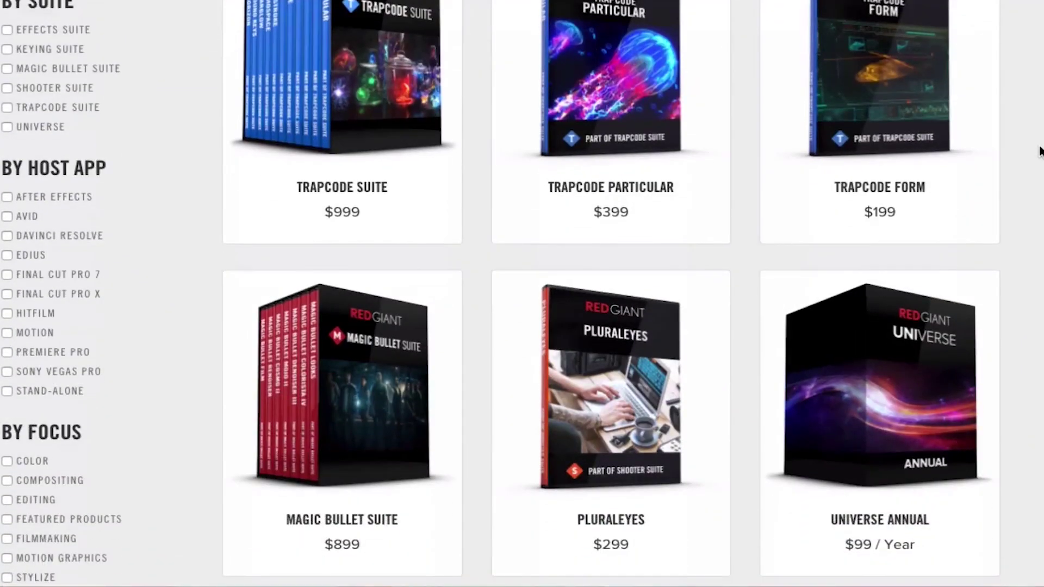
{"action": "scroll", "coordinate": [1040, 151], "scroll_direction": "down", "scroll_amount": 3}
{"action": "scroll", "coordinate": [1040, 151], "scroll_direction": "down", "scroll_amount": 5}
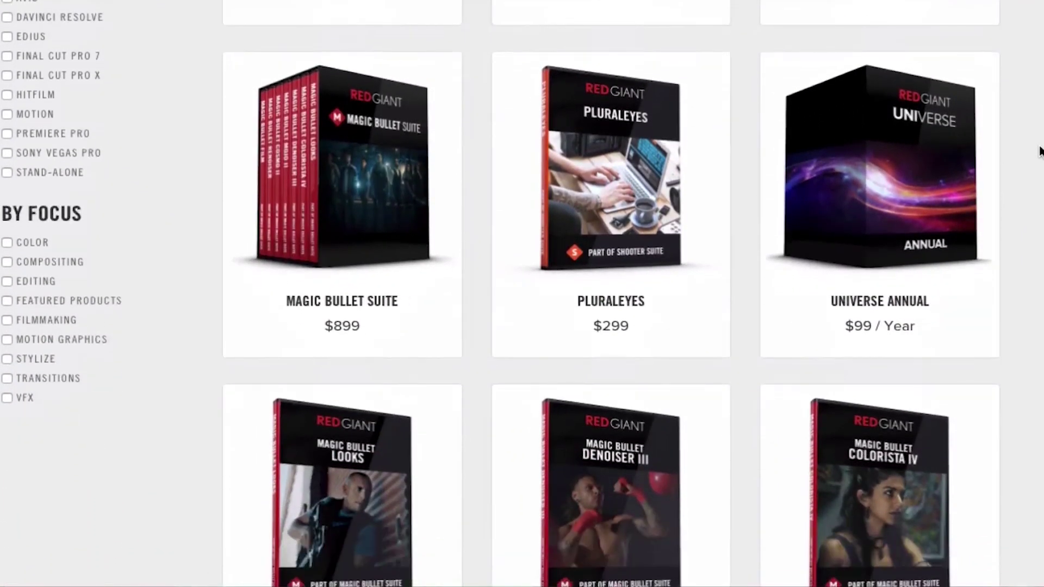